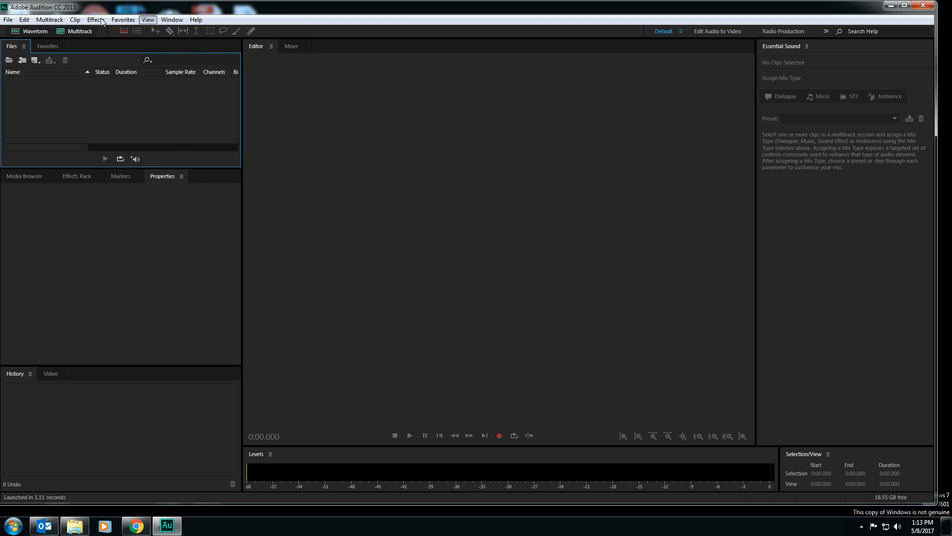
Create a new multitrack session named "Final Song" plus the author's surname, keeping the 48000 Hz, 32 (float) and Stereo settings
{"action": "mouse_move", "coordinate": [5, 23]}
{"action": "mouse_move", "coordinate": [47, 33]}
{"action": "left_click", "coordinate": [206, 33]}
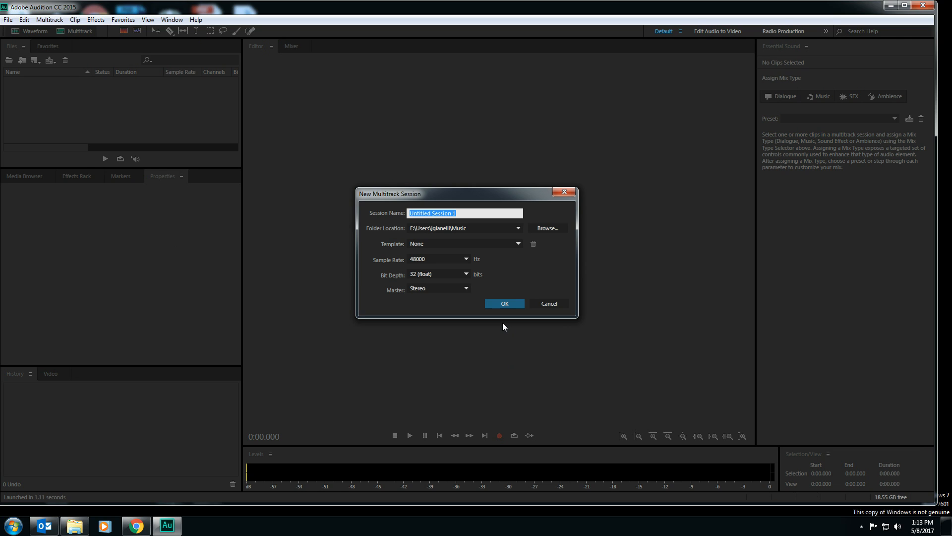
{"action": "type", "text": "Final Song Gianeli"}
{"action": "left_click", "coordinate": [514, 304]}
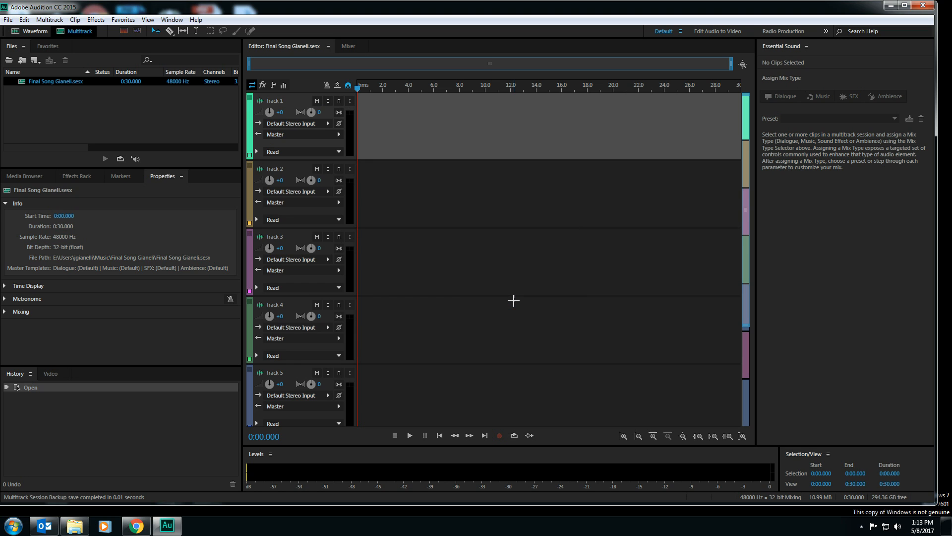
Shrink the track heights until all six tracks and the Master track fit in the editor
{"action": "scroll", "coordinate": [430, 270], "scroll_direction": "down", "scroll_amount": 3}
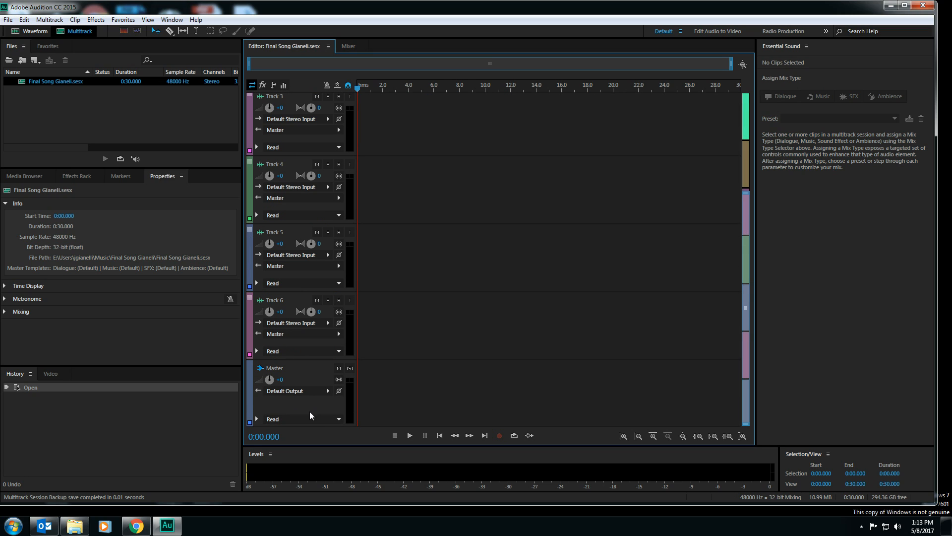
{"action": "scroll", "coordinate": [310, 411], "scroll_direction": "up", "scroll_amount": 5}
{"action": "scroll", "coordinate": [310, 411], "scroll_direction": "down", "scroll_amount": 10}
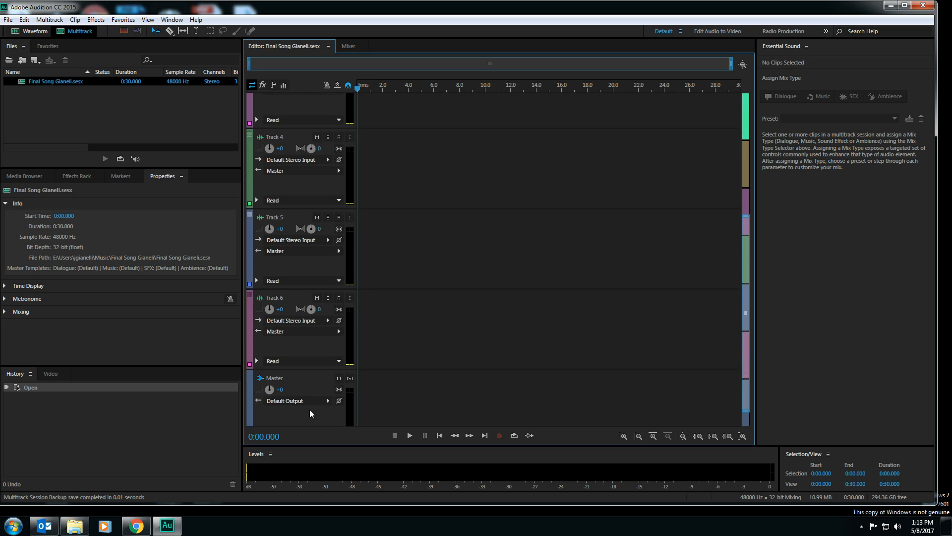
{"action": "scroll", "coordinate": [314, 235], "scroll_direction": "up", "scroll_amount": 5}
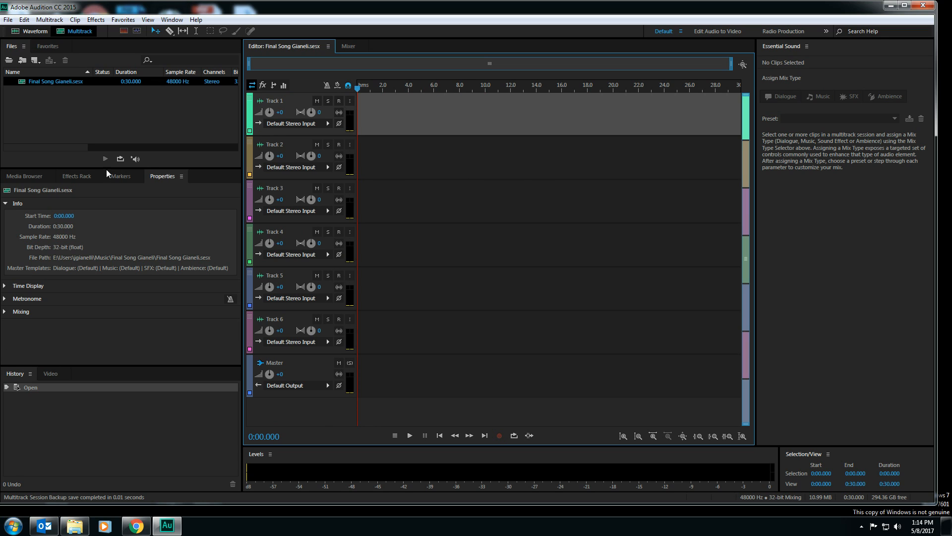
Show the Media Browser and collapse the E: drive in its folder tree
{"action": "left_click", "coordinate": [39, 178]}
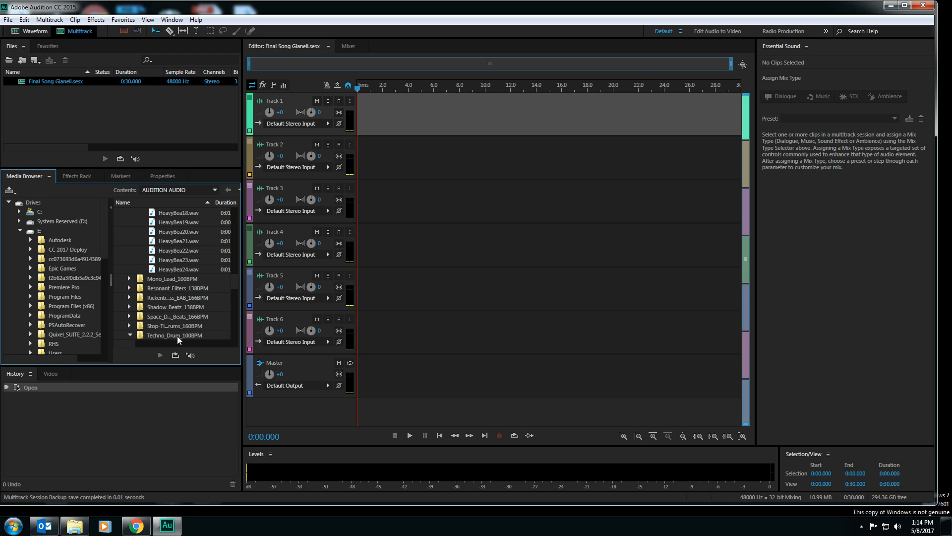
{"action": "left_click", "coordinate": [23, 232]}
{"action": "left_click", "coordinate": [21, 231]}
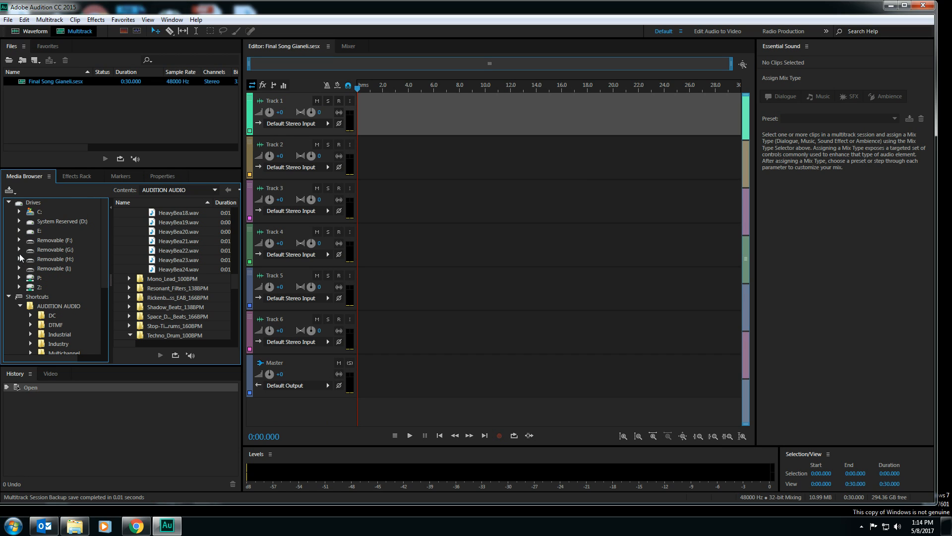
{"action": "left_click", "coordinate": [19, 250]}
{"action": "scroll", "coordinate": [149, 248], "scroll_direction": "up", "scroll_amount": 10}
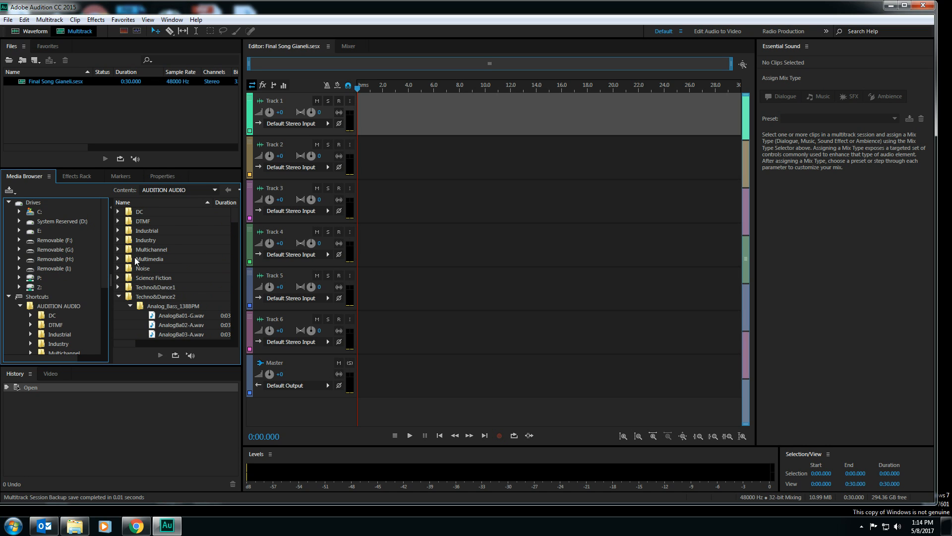
Collapse the Techno&Dance2 and Techno_Beds_138BPM folders in the AUDITION AUDIO contents
{"action": "left_click", "coordinate": [119, 296]}
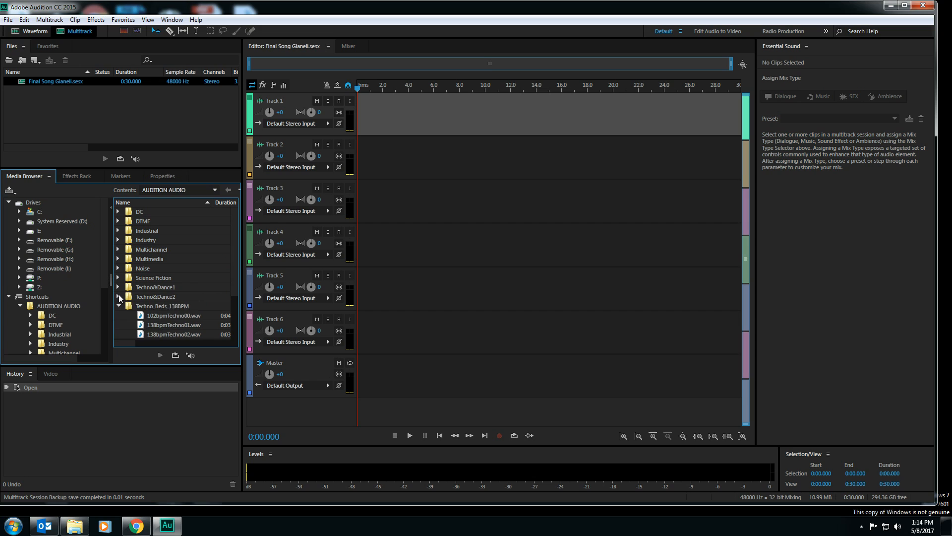
{"action": "left_click", "coordinate": [119, 296]}
{"action": "left_click", "coordinate": [119, 297]}
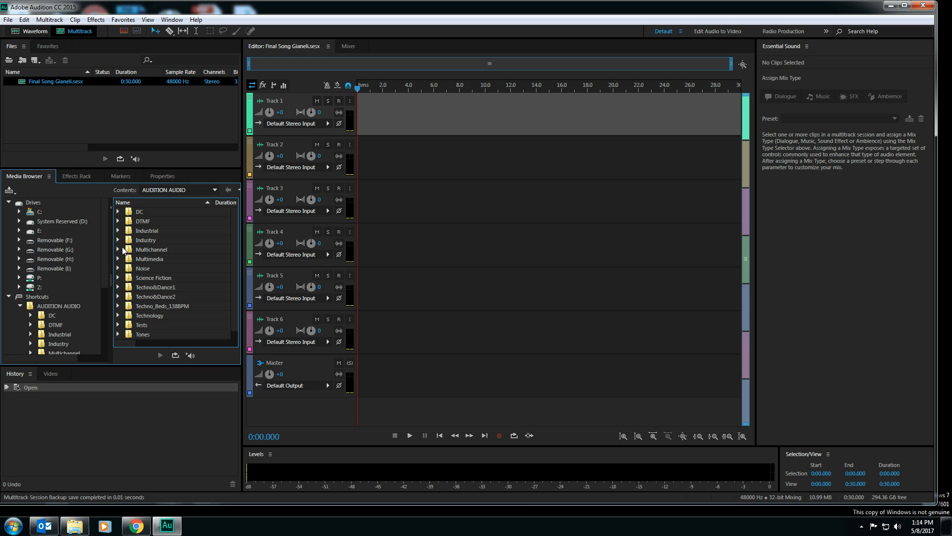
Expand the Techno&Dance1 and Techno&Dance2 folders and look through their loop subfolders and the Technology folder
{"action": "left_click", "coordinate": [119, 288]}
{"action": "scroll", "coordinate": [119, 290], "scroll_direction": "down", "scroll_amount": 2}
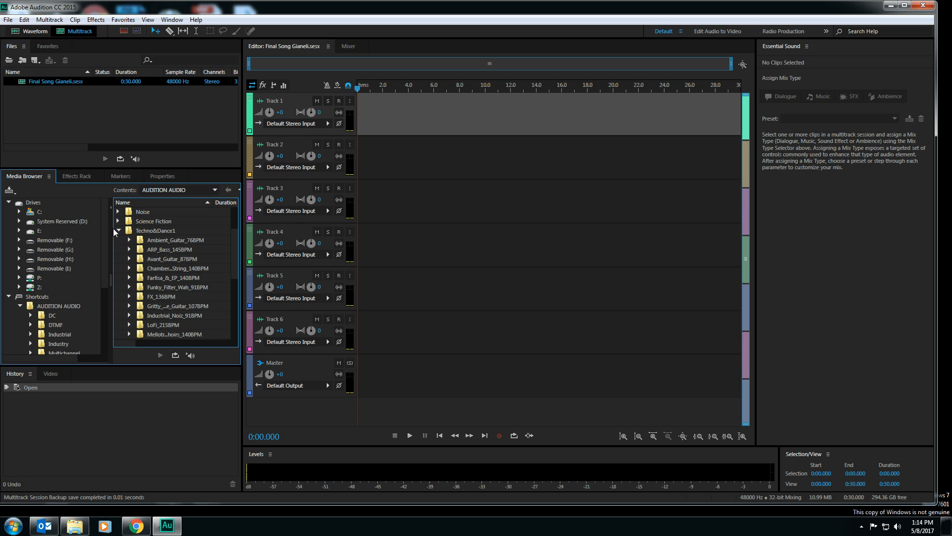
{"action": "scroll", "coordinate": [123, 248], "scroll_direction": "down", "scroll_amount": 2}
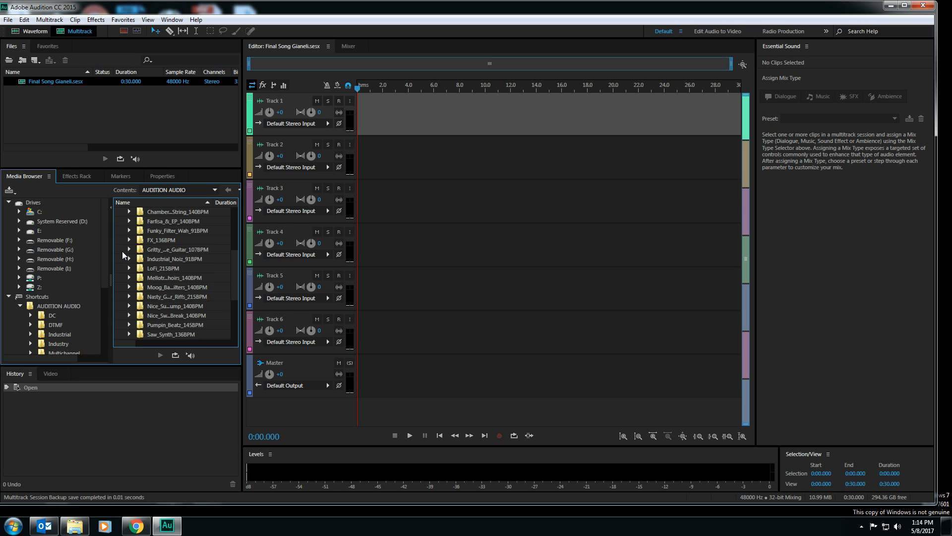
{"action": "scroll", "coordinate": [122, 251], "scroll_direction": "down", "scroll_amount": 3}
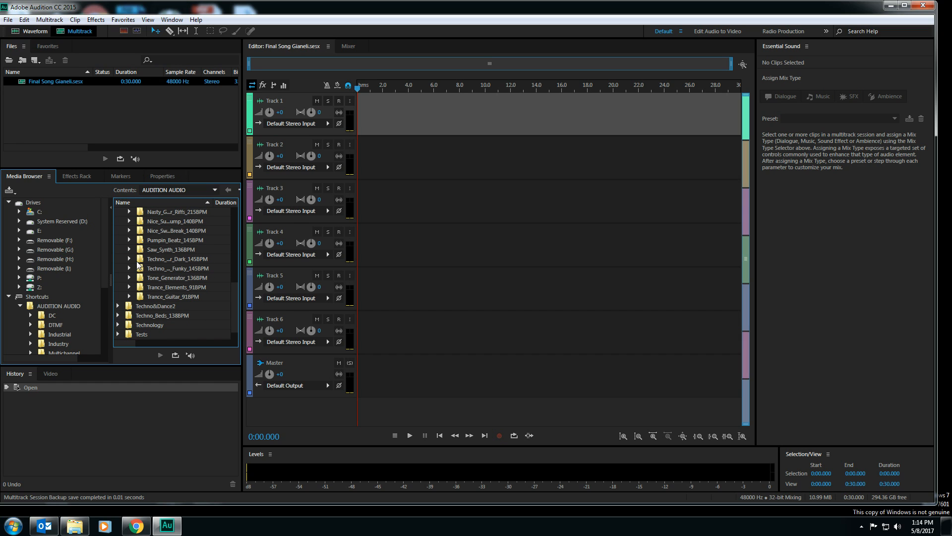
{"action": "left_click", "coordinate": [118, 306]}
{"action": "scroll", "coordinate": [119, 306], "scroll_direction": "down", "scroll_amount": 8}
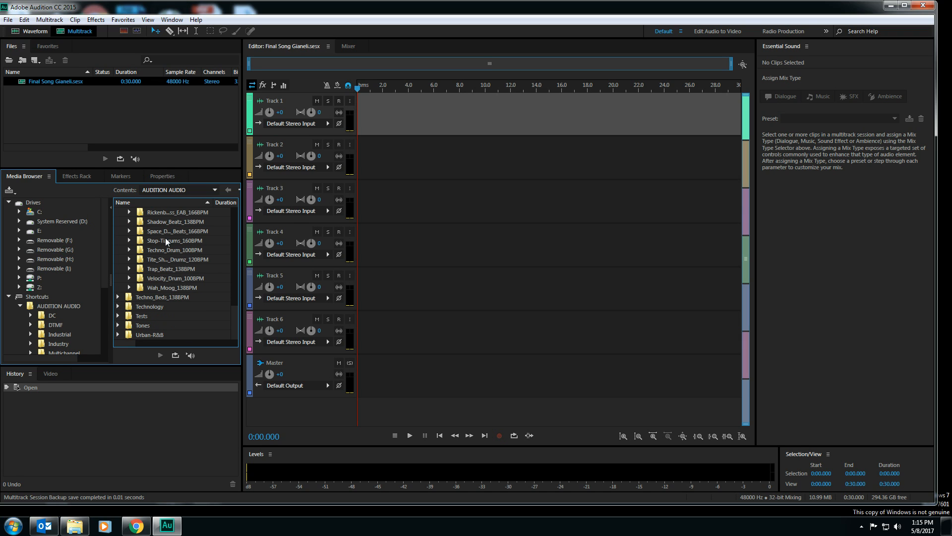
{"action": "left_click", "coordinate": [119, 305]}
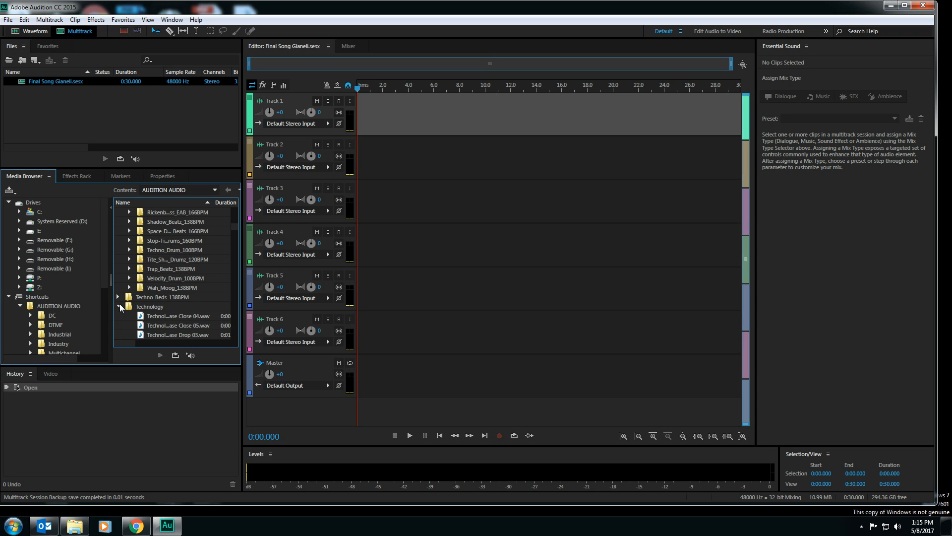
{"action": "left_click", "coordinate": [119, 305]}
{"action": "scroll", "coordinate": [140, 241], "scroll_direction": "up", "scroll_amount": 4}
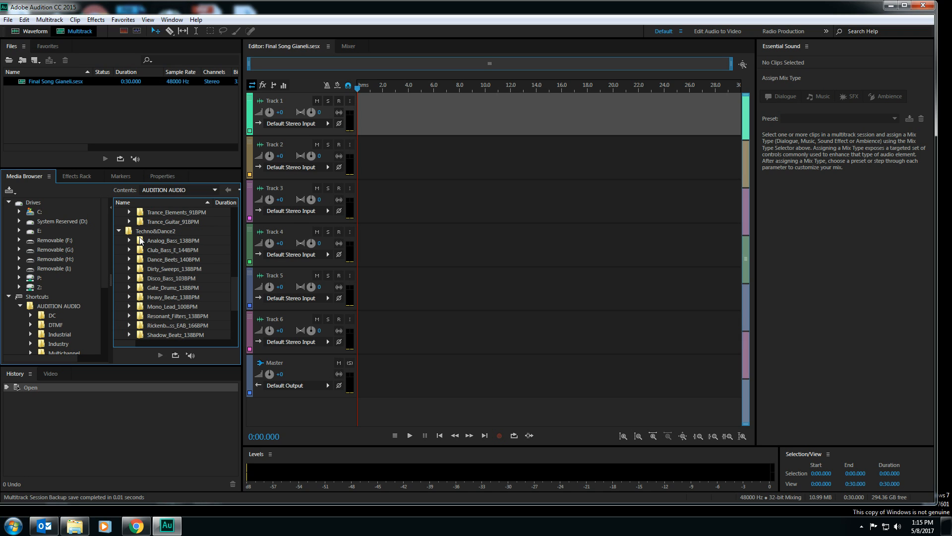
{"action": "scroll", "coordinate": [140, 241], "scroll_direction": "down", "scroll_amount": 4}
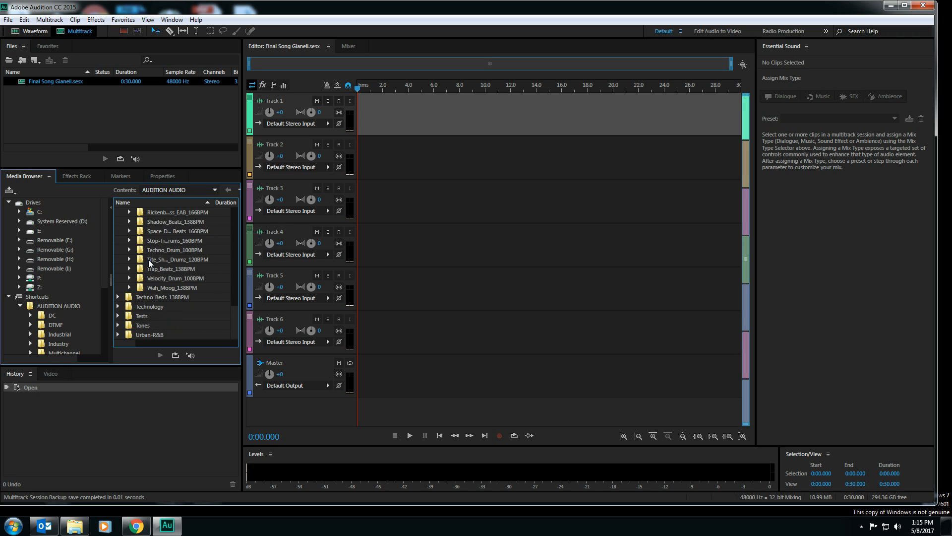
Expand Techno_Beds_138BPM and place 138bpmTechno05.wav at the start of Track 2
{"action": "left_click", "coordinate": [119, 298]}
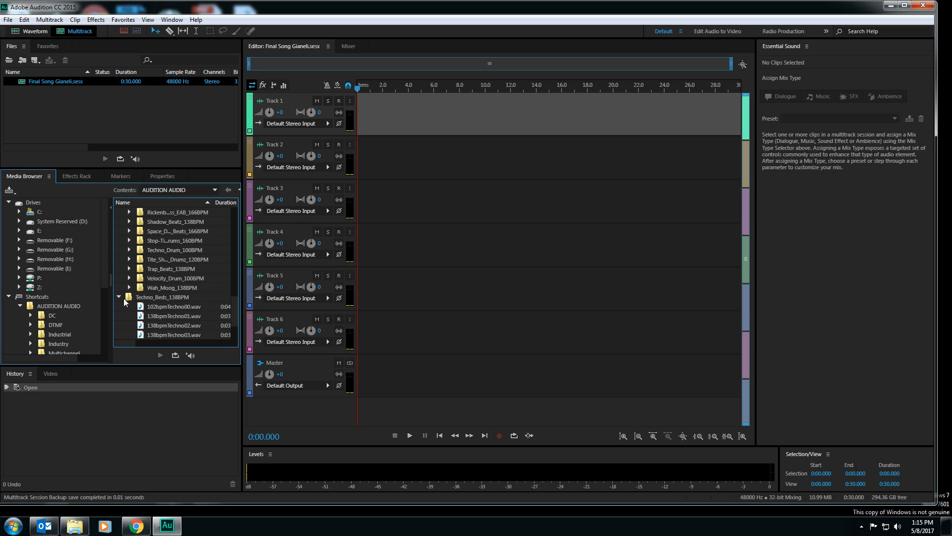
{"action": "scroll", "coordinate": [125, 302], "scroll_direction": "down", "scroll_amount": 2}
{"action": "left_click_drag", "start_coordinate": [145, 296], "coordinate": [346, 149]}
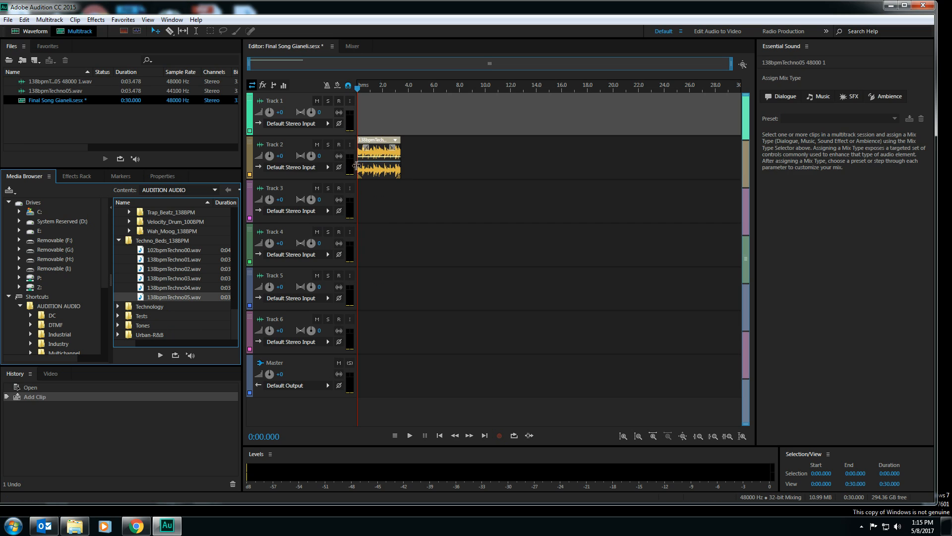
Audition the techno clip on Track 2, replaying it from the start, and delete it from the track
{"action": "key", "text": "space"}
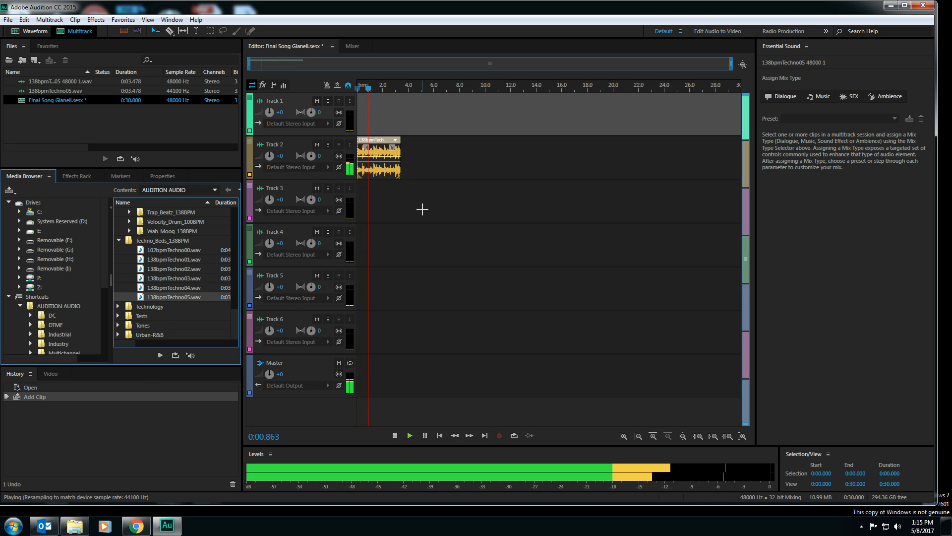
{"action": "key", "text": "space"}
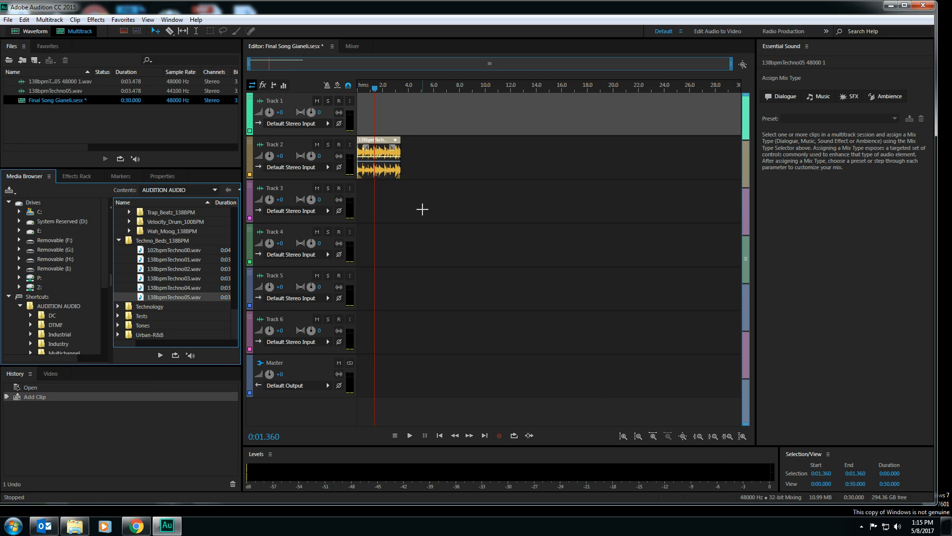
{"action": "key", "text": "space"}
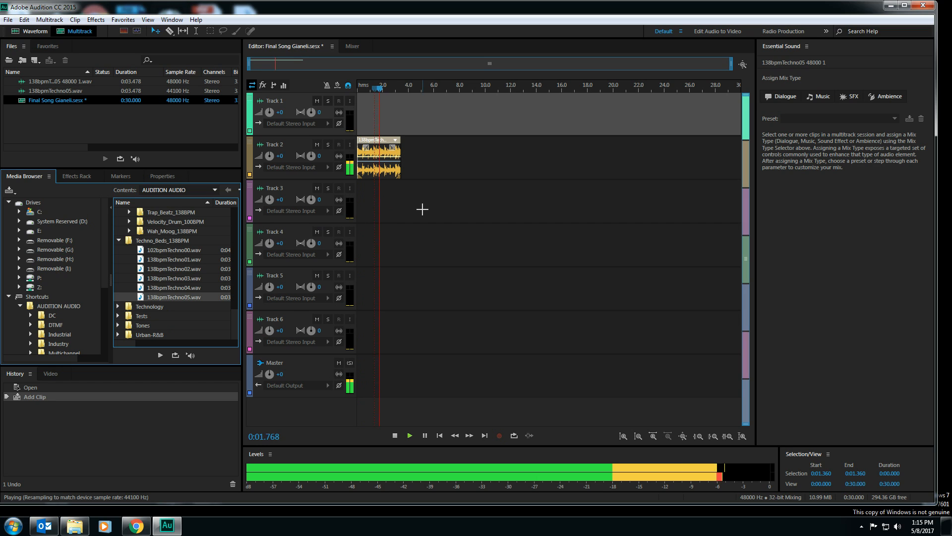
{"action": "key", "text": "space"}
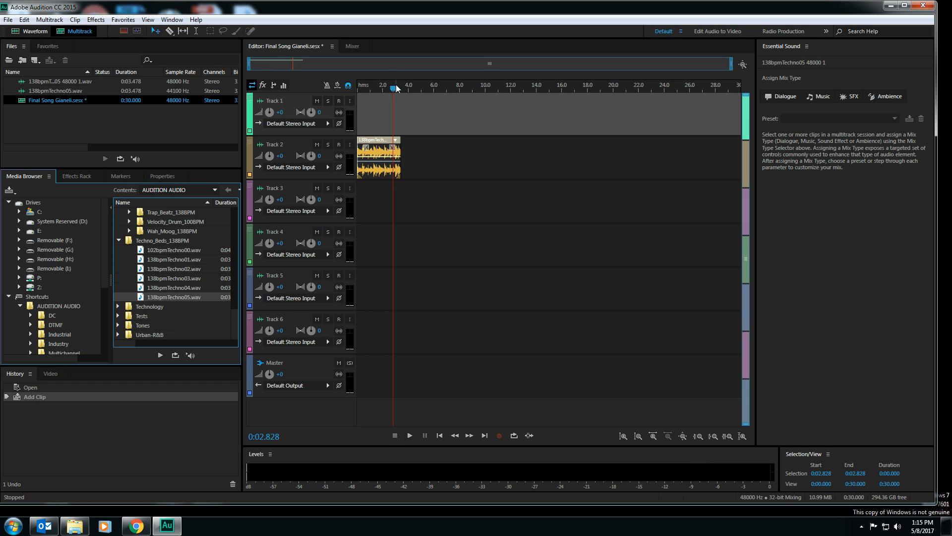
{"action": "left_click_drag", "start_coordinate": [394, 89], "coordinate": [353, 93]}
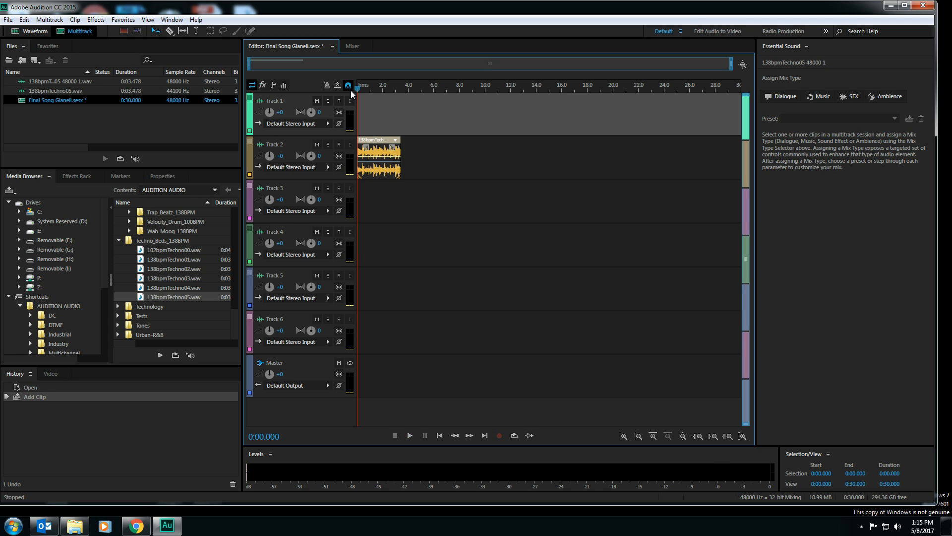
{"action": "key", "text": "space"}
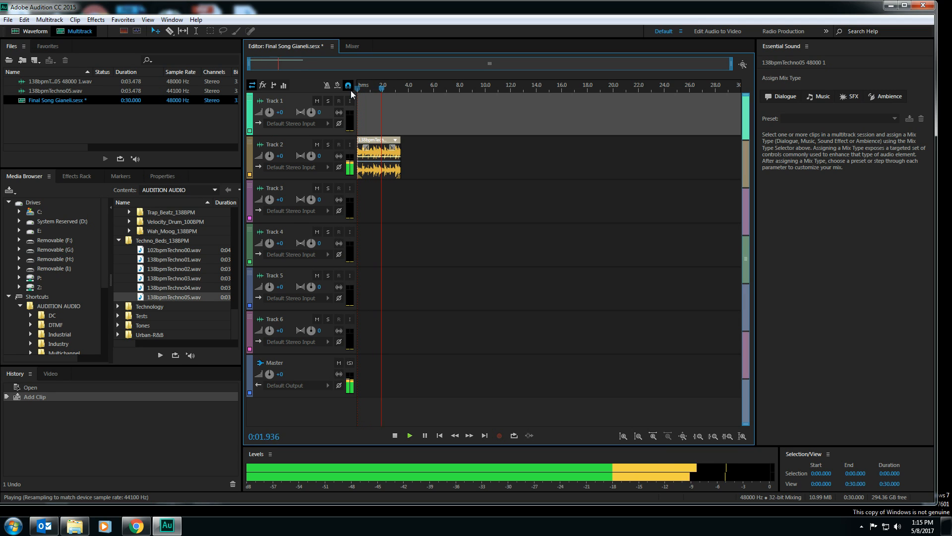
{"action": "key", "text": "space"}
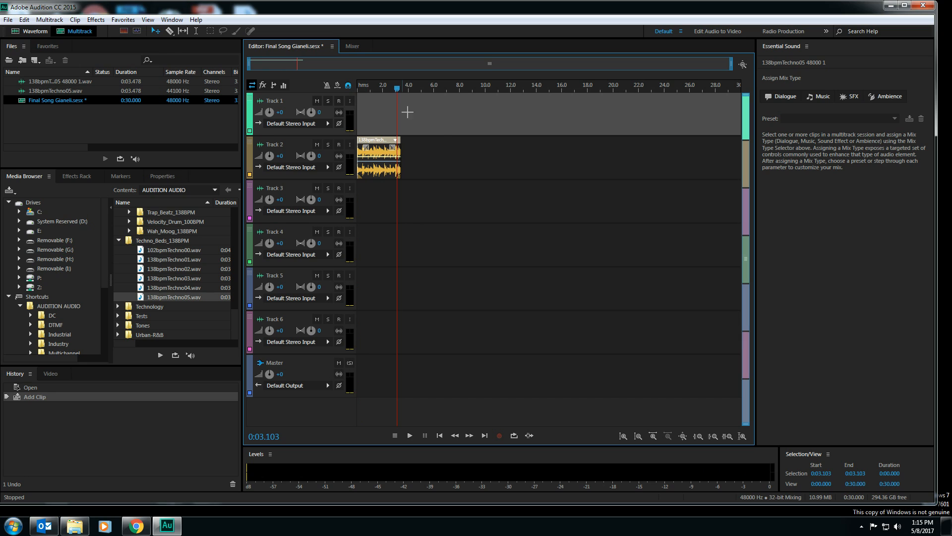
{"action": "left_click_drag", "start_coordinate": [427, 160], "coordinate": [372, 168]}
{"action": "key", "text": "Delete"}
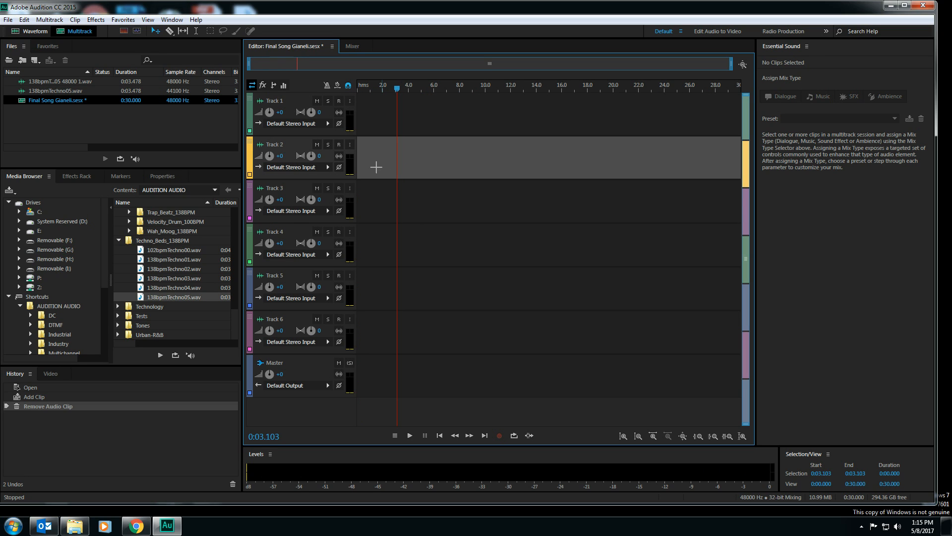
Expand Analog_Bass_138BPM in Techno&Dance2 and place AnalogBa01-G.wav at the start of Track 1
{"action": "scroll", "coordinate": [168, 258], "scroll_direction": "up", "scroll_amount": 3}
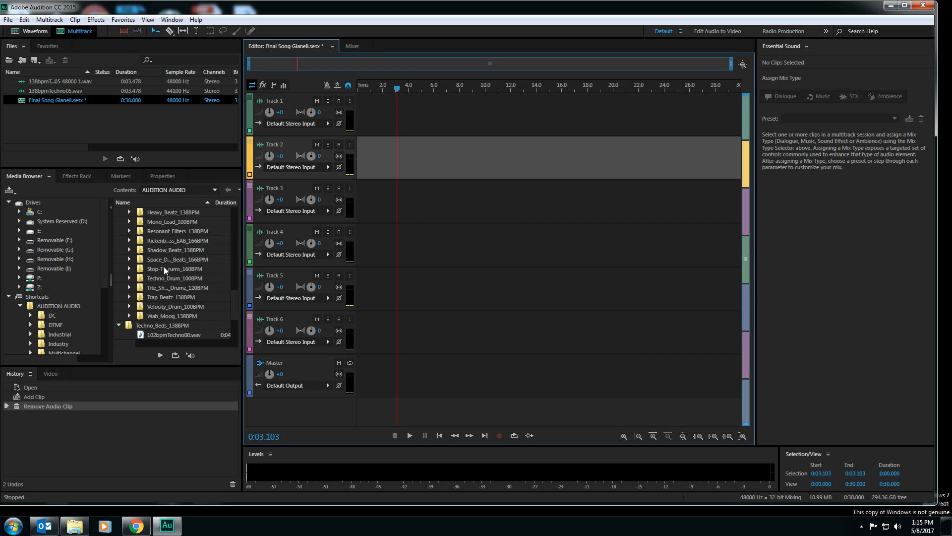
{"action": "scroll", "coordinate": [151, 250], "scroll_direction": "up", "scroll_amount": 1}
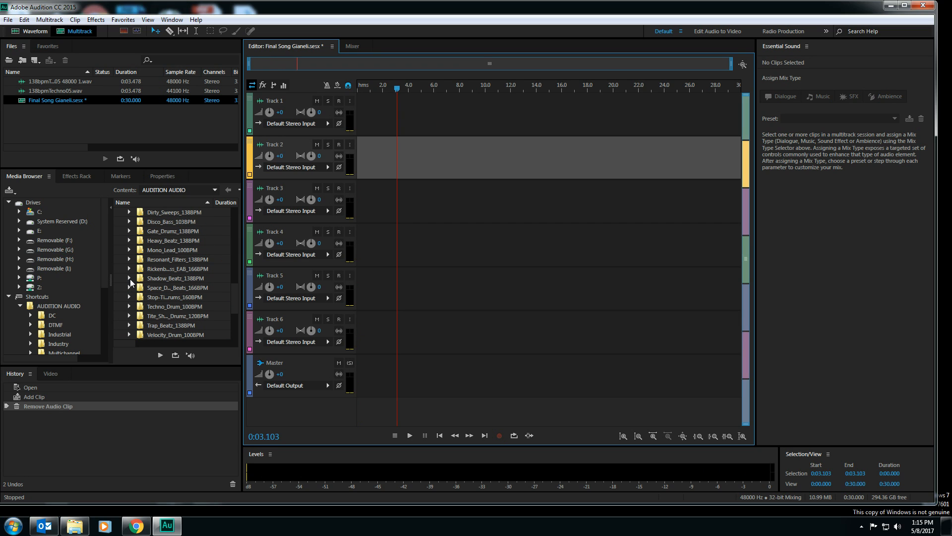
{"action": "scroll", "coordinate": [130, 282], "scroll_direction": "up", "scroll_amount": 3}
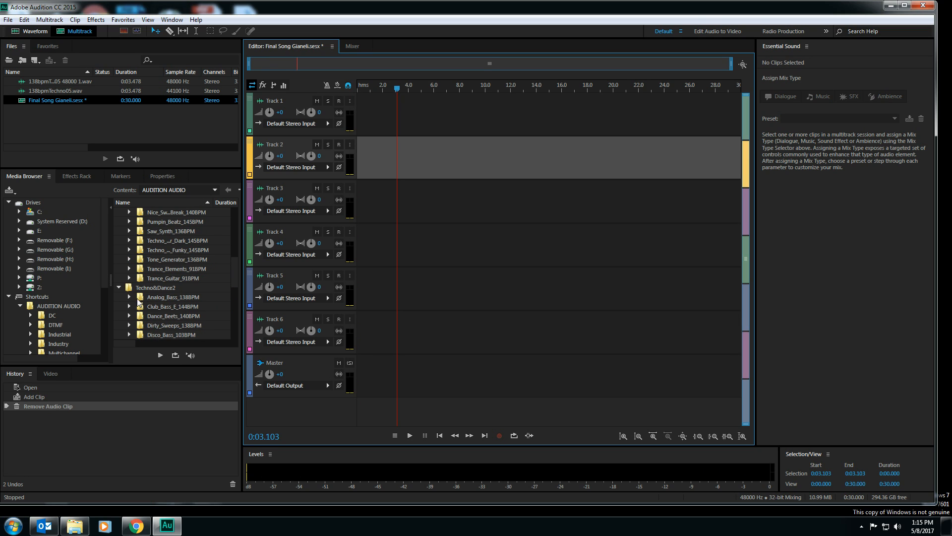
{"action": "left_click", "coordinate": [130, 268]}
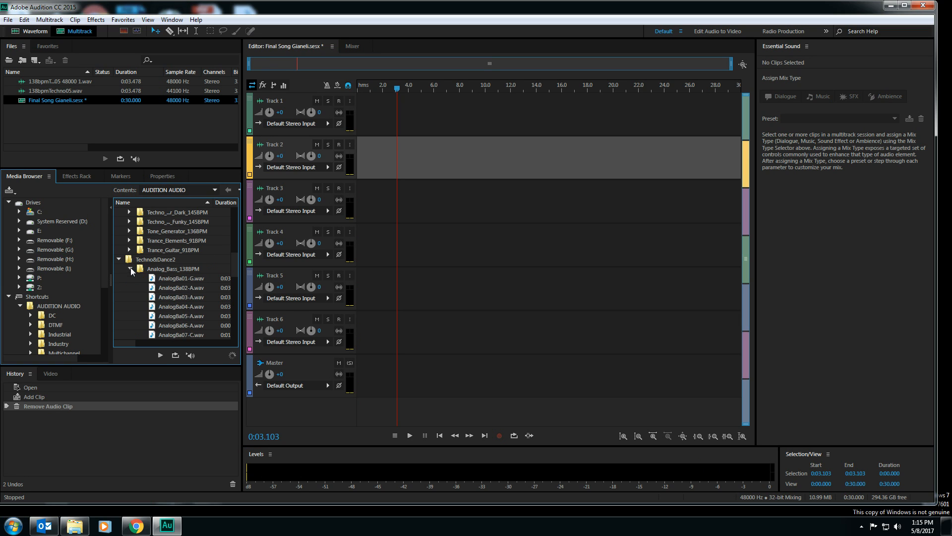
{"action": "scroll", "coordinate": [133, 273], "scroll_direction": "down", "scroll_amount": 2}
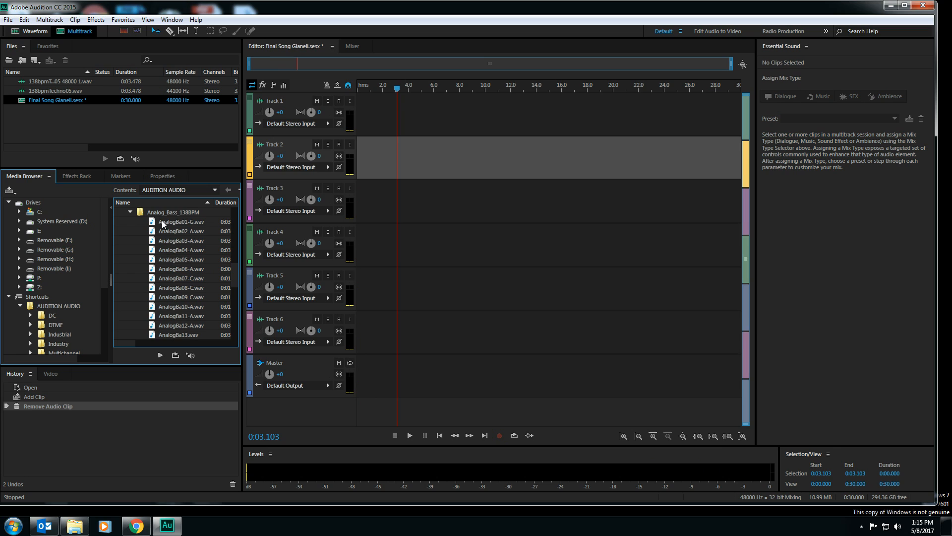
{"action": "left_click_drag", "start_coordinate": [163, 224], "coordinate": [355, 88]}
Play back the analog bass clip on Track 1 and stop playback
{"action": "key", "text": "space"}
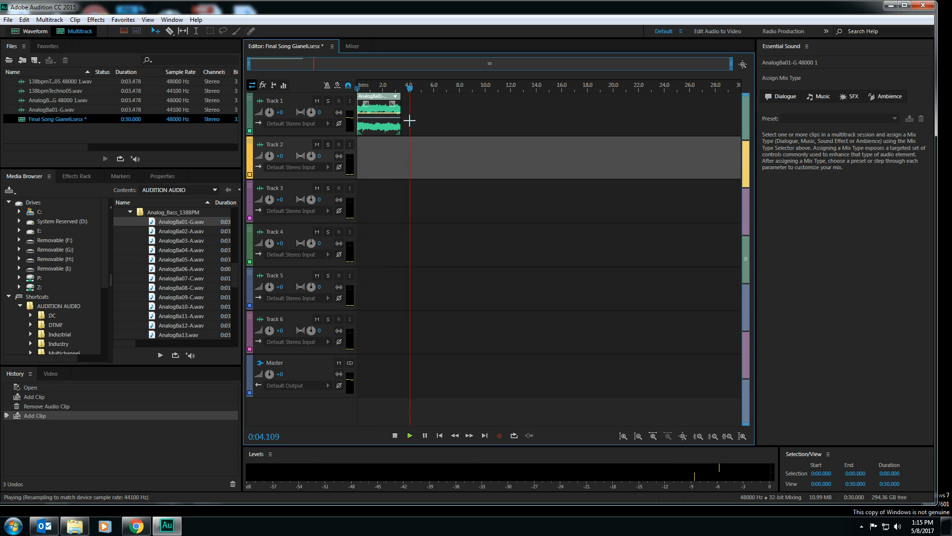
{"action": "key", "text": "space"}
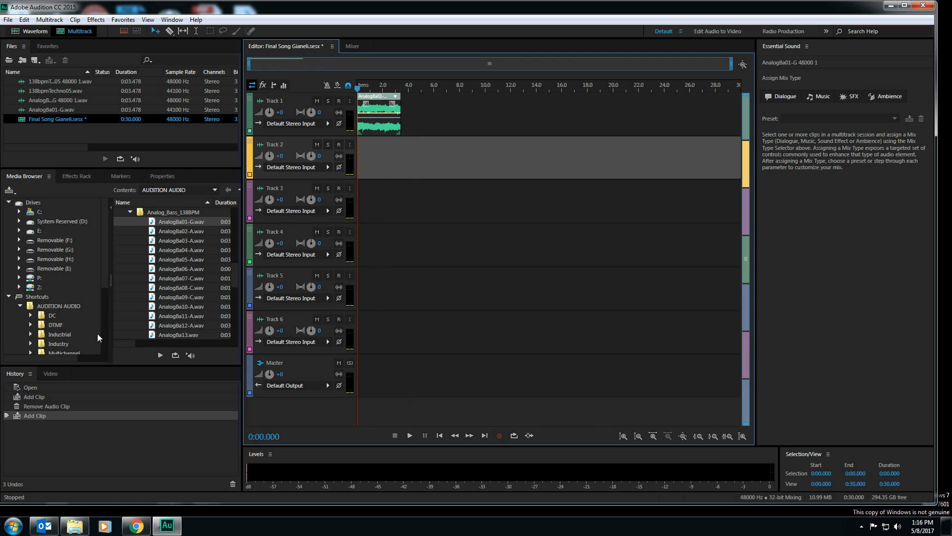
{"action": "scroll", "coordinate": [166, 241], "scroll_direction": "up", "scroll_amount": 1}
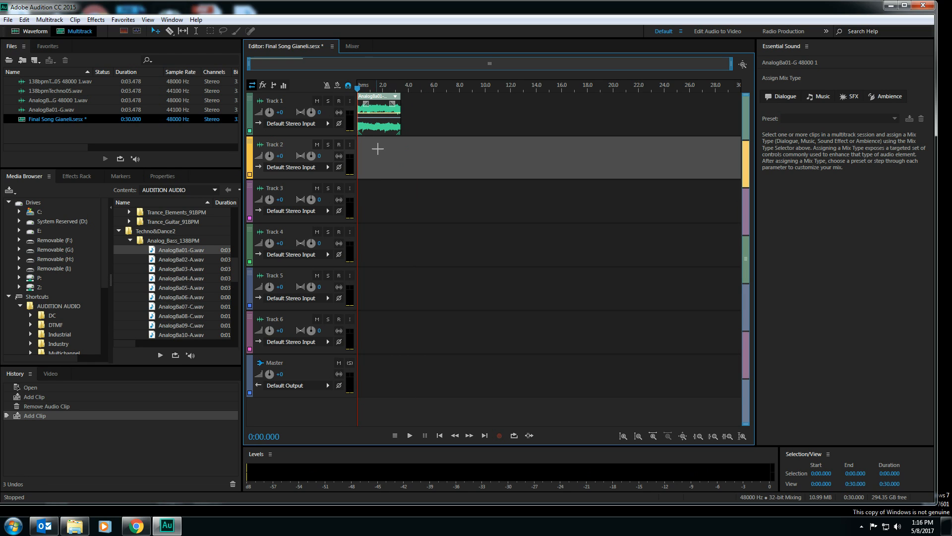
Enable looping for the AnalogBa01-G clip on Track 1 and extend its end to about 27.8 seconds
{"action": "left_click", "coordinate": [376, 130]}
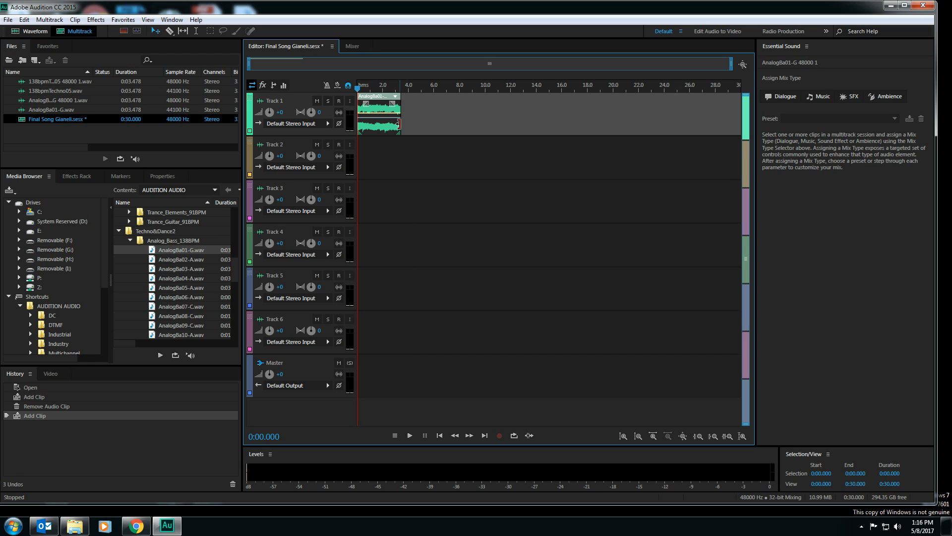
{"action": "left_click", "coordinate": [401, 124]}
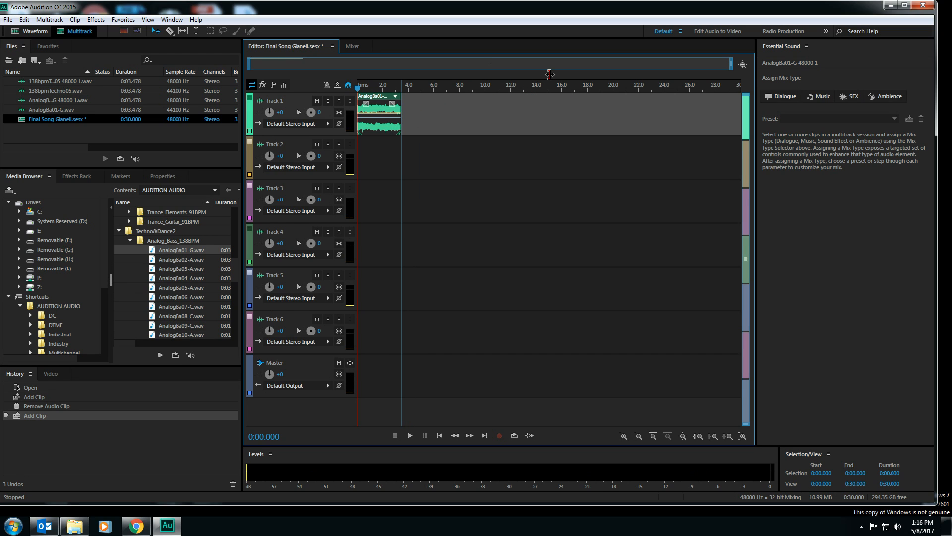
{"action": "left_click", "coordinate": [163, 176]}
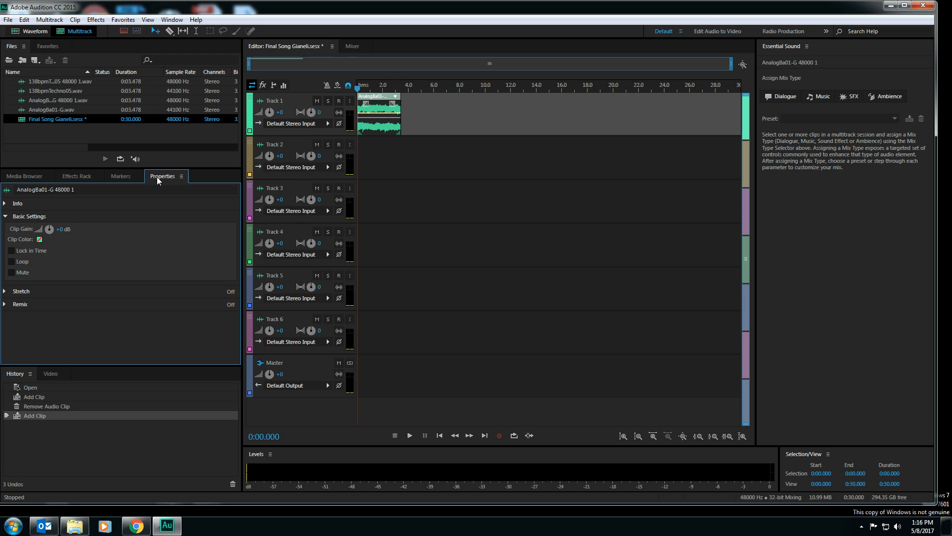
{"action": "left_click", "coordinate": [11, 261]}
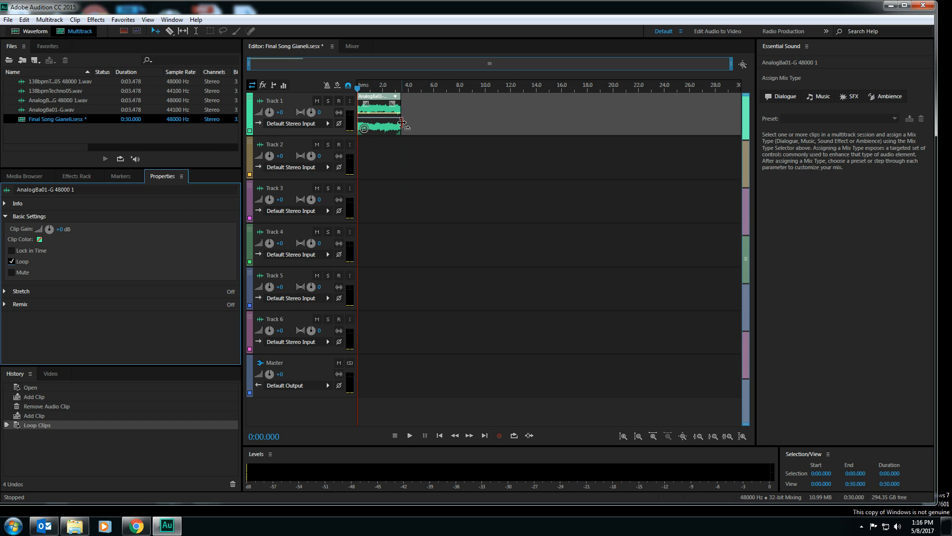
{"action": "left_click_drag", "start_coordinate": [402, 124], "coordinate": [712, 103]}
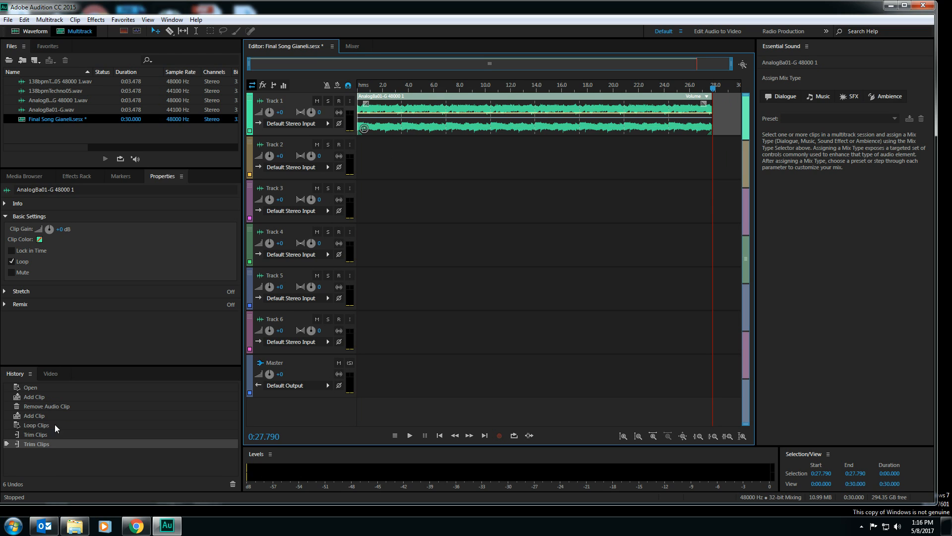
Browse the Techno&Dance1 loop folders and expand Pumpin_Beatz_145BPM to look through its beat files
{"action": "left_click", "coordinate": [36, 177]}
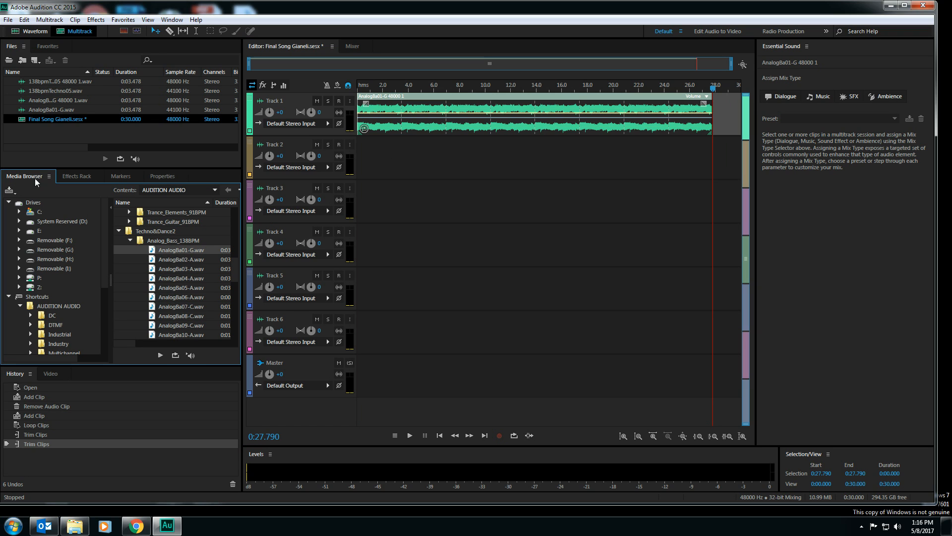
{"action": "scroll", "coordinate": [134, 257], "scroll_direction": "up", "scroll_amount": 3}
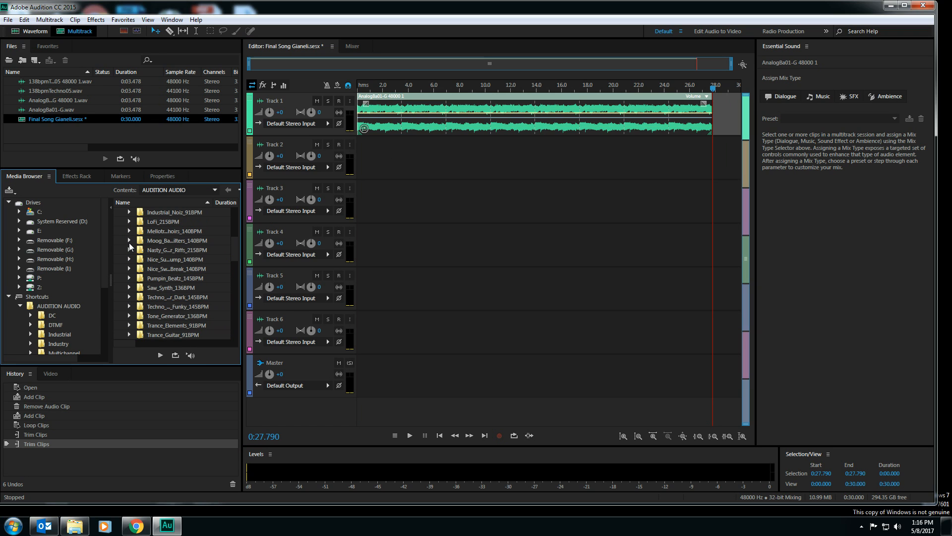
{"action": "scroll", "coordinate": [130, 246], "scroll_direction": "up", "scroll_amount": 3}
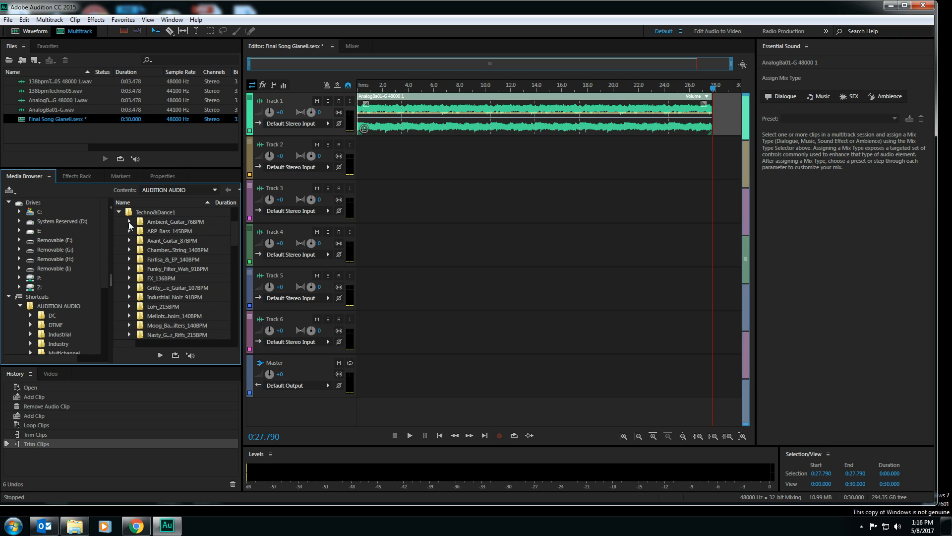
{"action": "scroll", "coordinate": [133, 248], "scroll_direction": "down", "scroll_amount": 4}
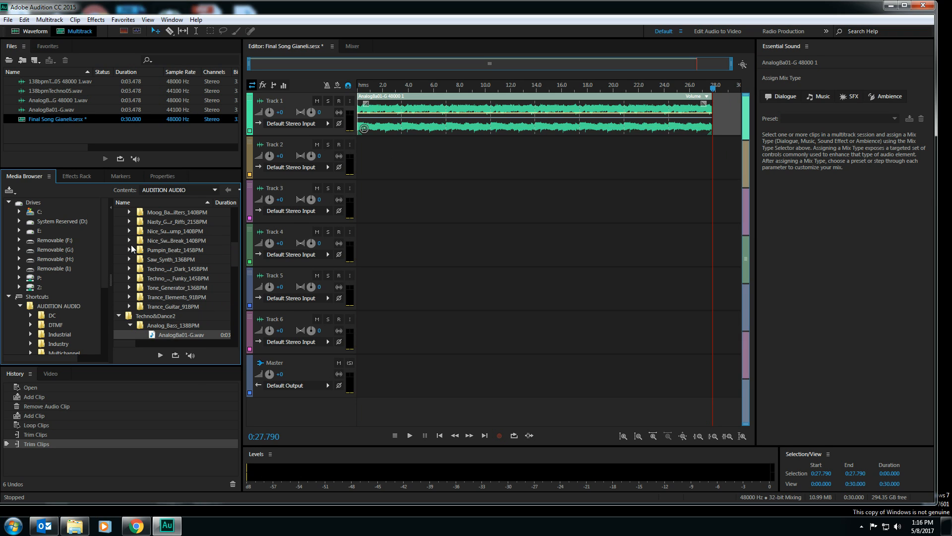
{"action": "left_click", "coordinate": [129, 250]}
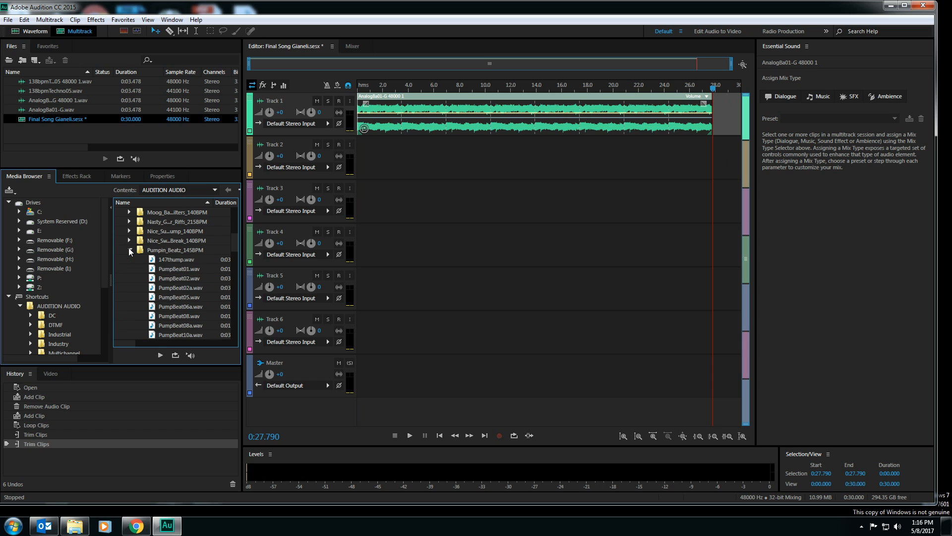
{"action": "scroll", "coordinate": [199, 276], "scroll_direction": "down", "scroll_amount": 2}
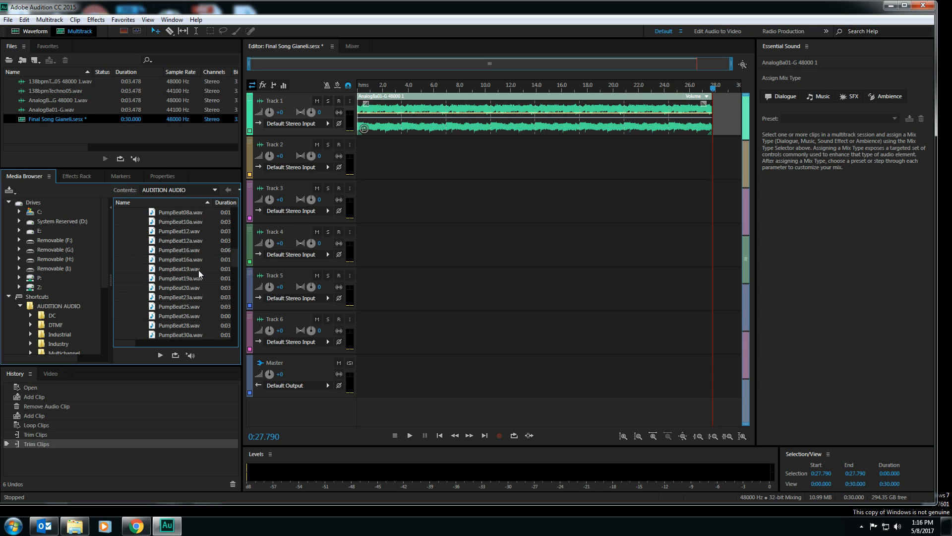
{"action": "scroll", "coordinate": [199, 276], "scroll_direction": "up", "scroll_amount": 2}
{"action": "scroll", "coordinate": [199, 276], "scroll_direction": "up", "scroll_amount": 2}
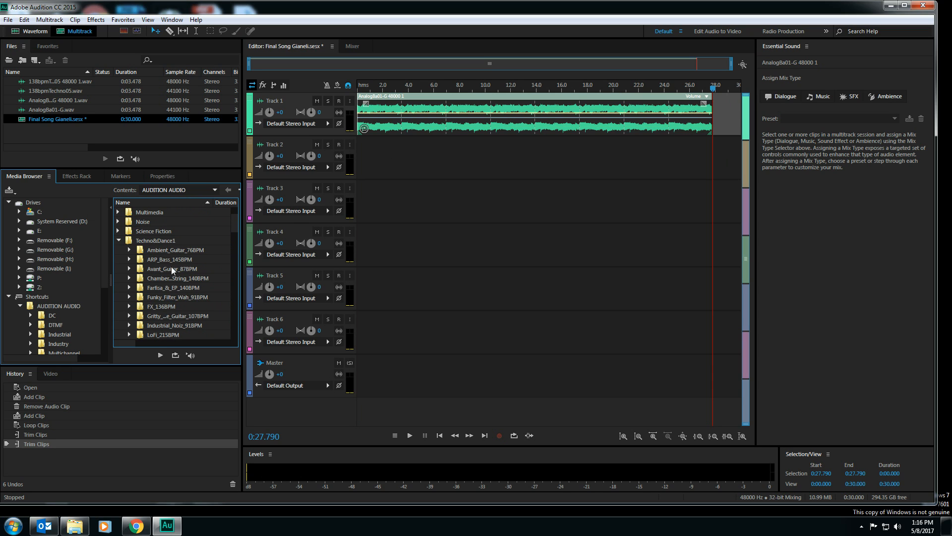
{"action": "scroll", "coordinate": [171, 269], "scroll_direction": "down", "scroll_amount": 5}
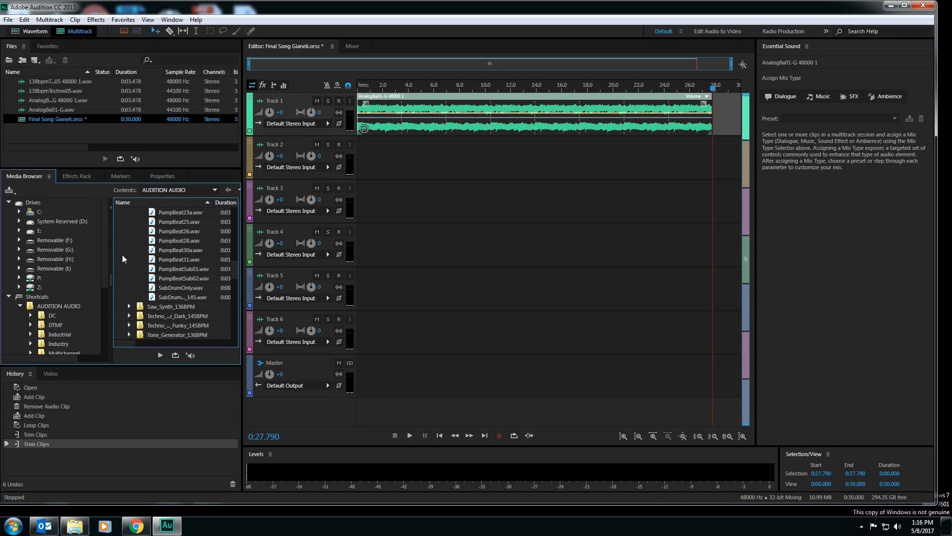
Collapse Analog_Bass_138BPM in Techno&Dance2 and expand Gate_Drumz_138BPM
{"action": "scroll", "coordinate": [123, 258], "scroll_direction": "down", "scroll_amount": 3}
{"action": "left_click", "coordinate": [130, 287]}
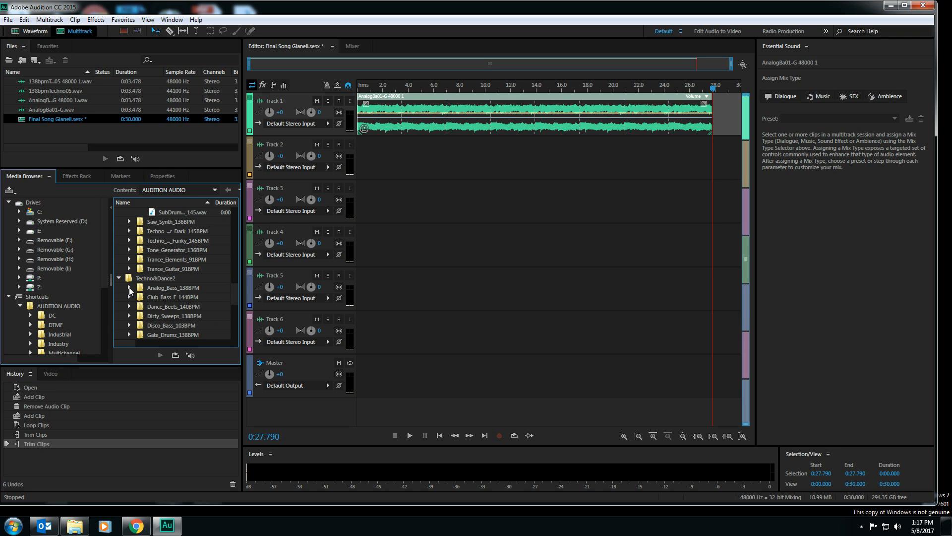
{"action": "scroll", "coordinate": [134, 280], "scroll_direction": "down", "scroll_amount": 2}
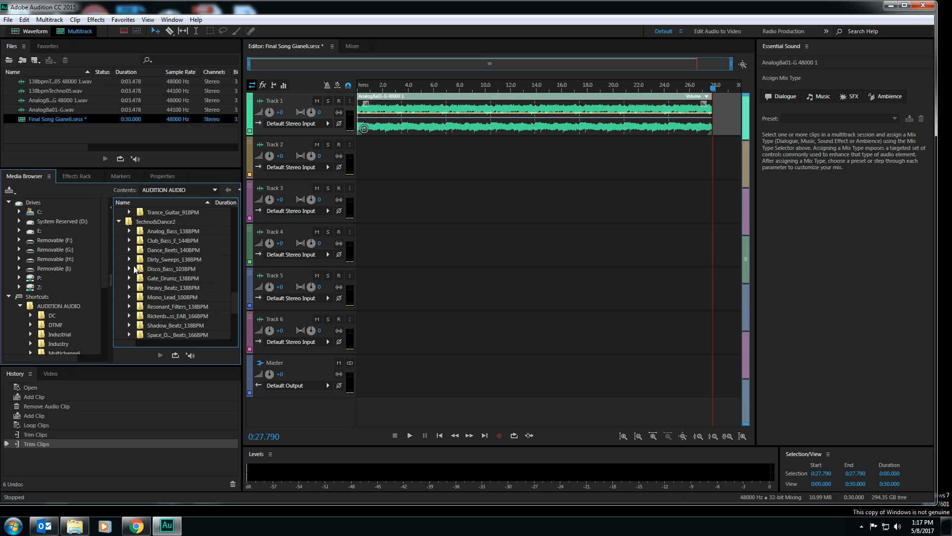
{"action": "left_click", "coordinate": [130, 278]}
{"action": "scroll", "coordinate": [170, 292], "scroll_direction": "down", "scroll_amount": 2}
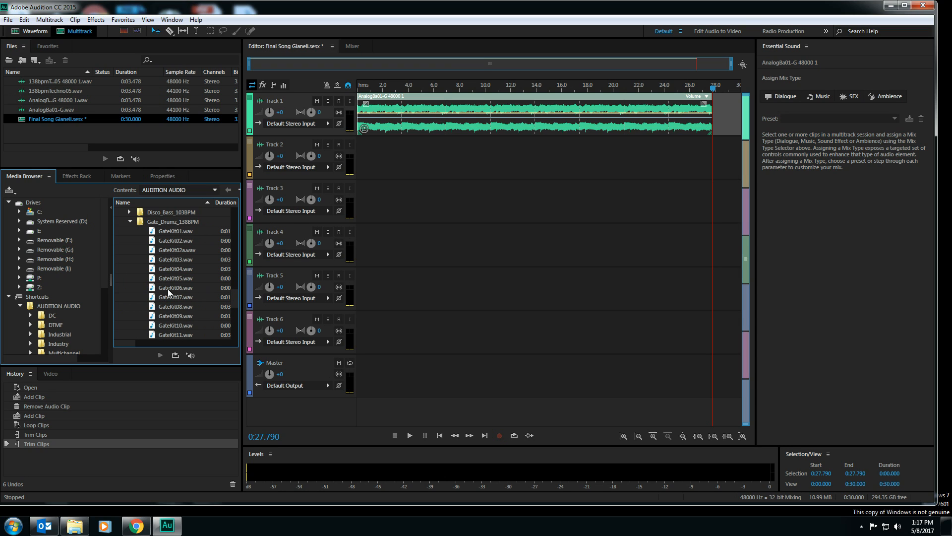
Place GateKit08.wav on Track 2, starting where the bass loop on Track 1 first repeats
{"action": "left_click", "coordinate": [170, 288]}
{"action": "left_click_drag", "start_coordinate": [170, 287], "coordinate": [354, 188]}
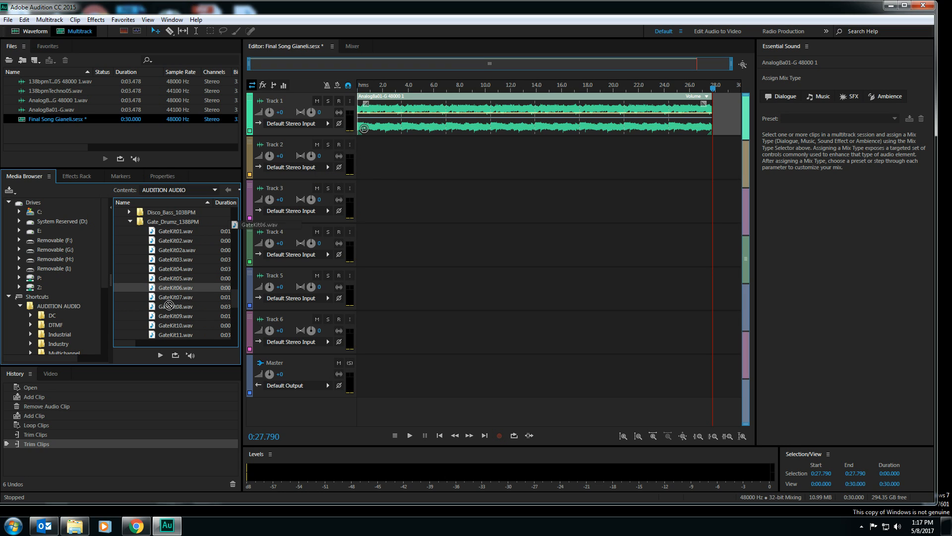
{"action": "left_click", "coordinate": [160, 308]}
{"action": "left_click_drag", "start_coordinate": [160, 307], "coordinate": [417, 158]}
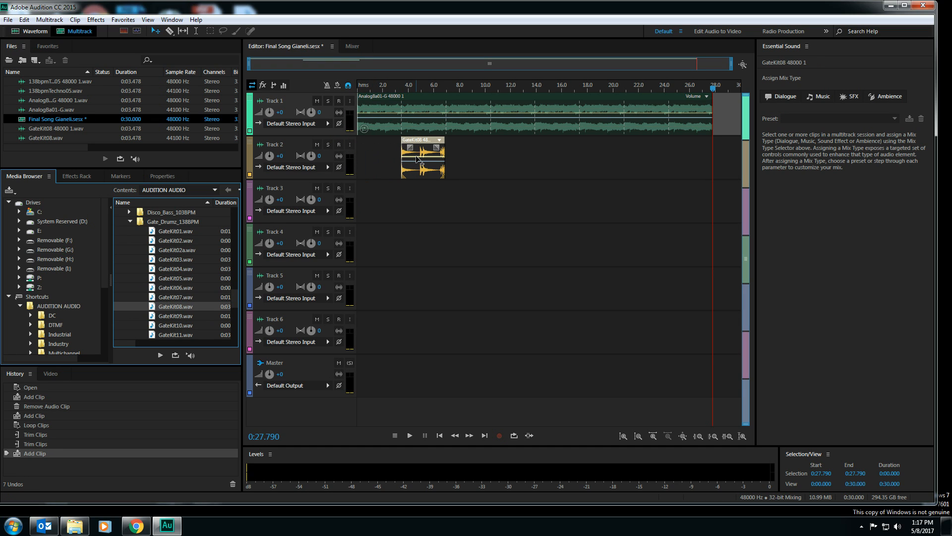
Enable looping for the GateKit08 clip on Track 2 and extend it to the end of the bass clip on Track 1
{"action": "left_click", "coordinate": [417, 159]}
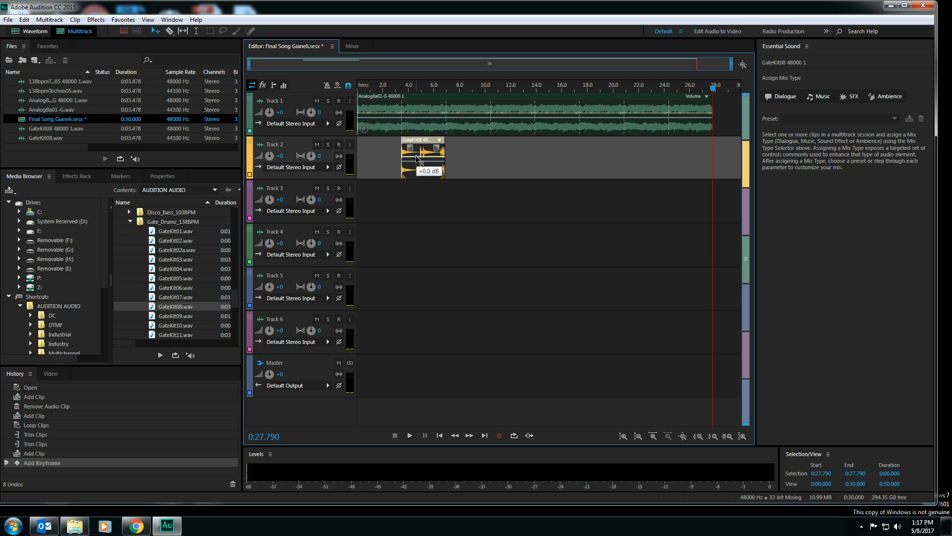
{"action": "left_click", "coordinate": [164, 177]}
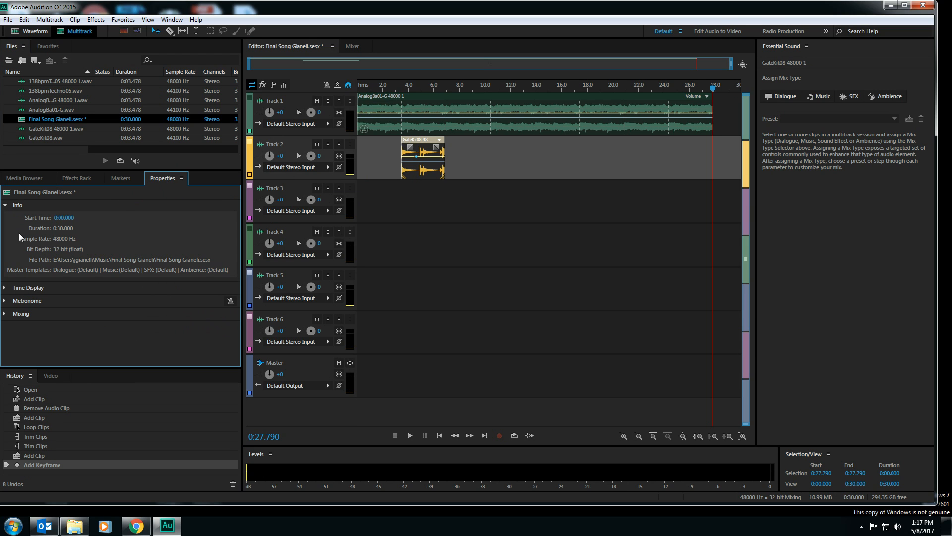
{"action": "left_click", "coordinate": [7, 291]}
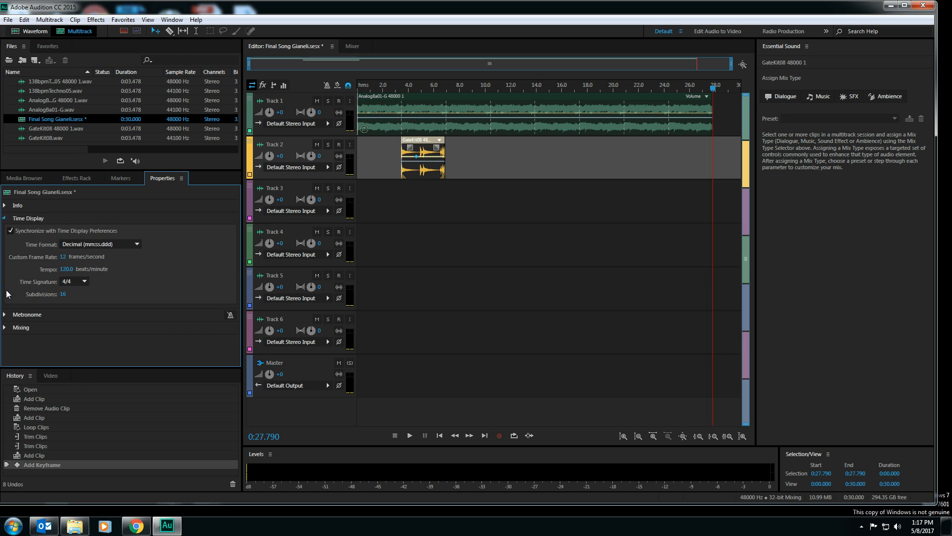
{"action": "left_click", "coordinate": [7, 207]}
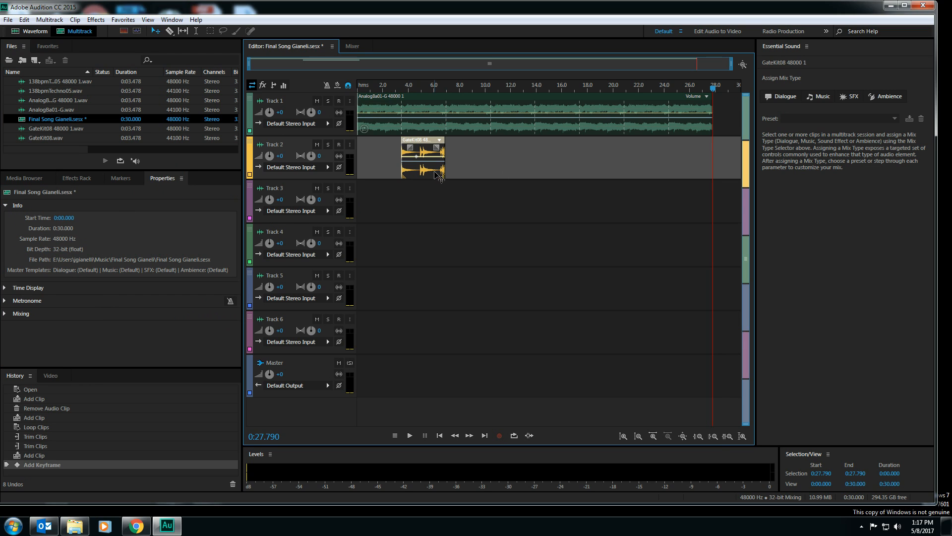
{"action": "left_click", "coordinate": [7, 302]}
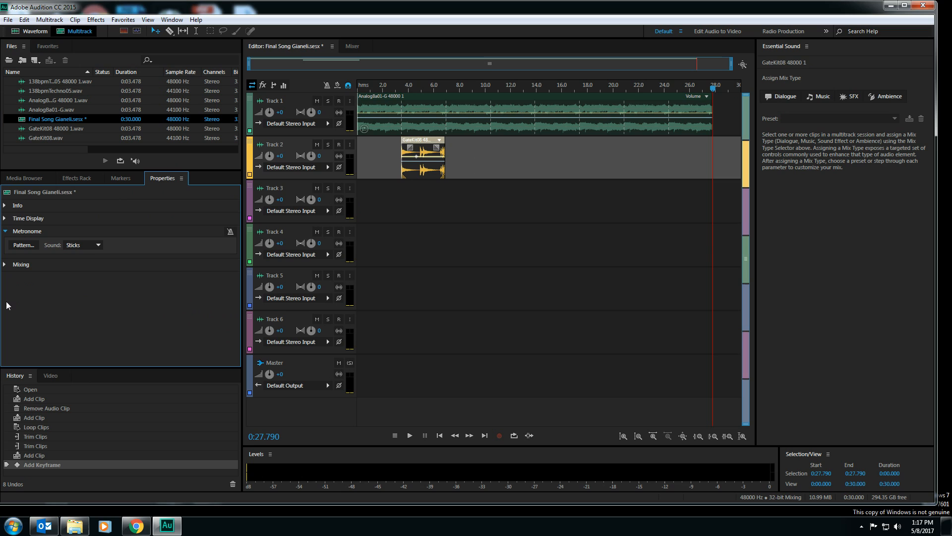
{"action": "left_click", "coordinate": [366, 207]}
{"action": "left_click", "coordinate": [424, 171]}
{"action": "left_click", "coordinate": [23, 269]}
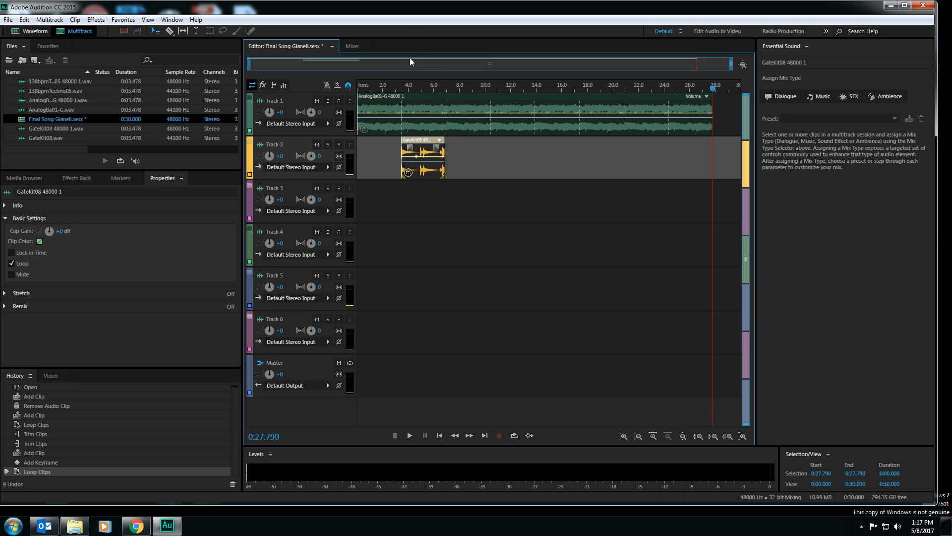
{"action": "left_click", "coordinate": [445, 158]}
{"action": "left_click_drag", "start_coordinate": [444, 159], "coordinate": [713, 153]}
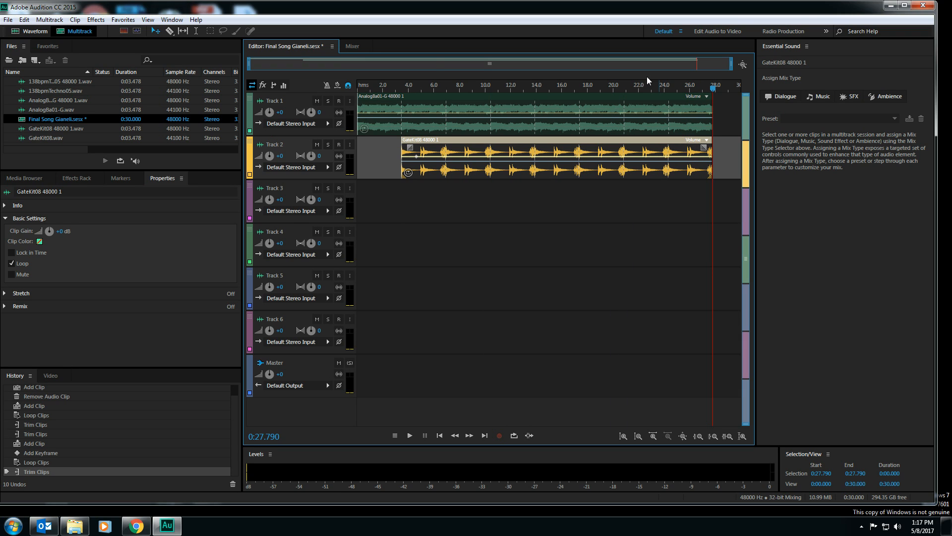
Return the playhead to the session start, play back the bass and drum tracks together, and stop playback
{"action": "left_click", "coordinate": [361, 94]}
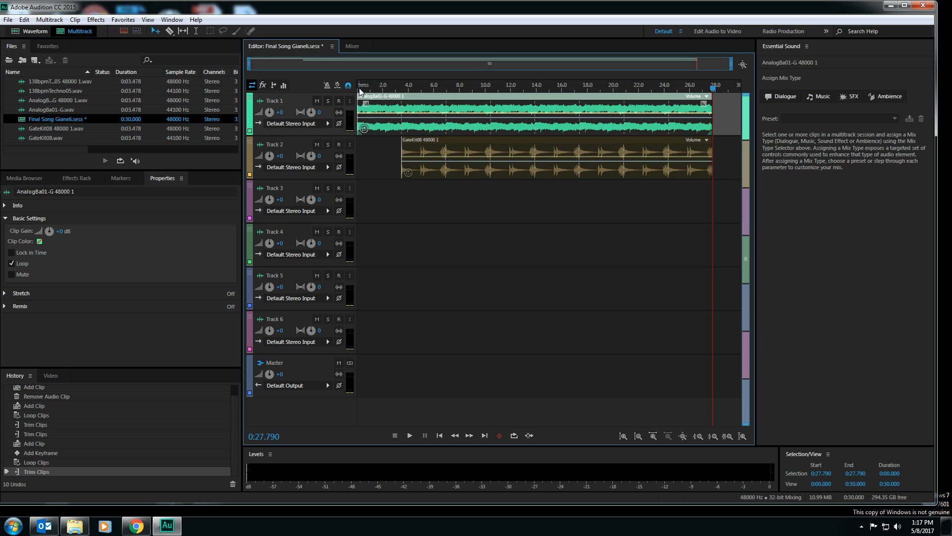
{"action": "left_click_drag", "start_coordinate": [361, 89], "coordinate": [355, 91]}
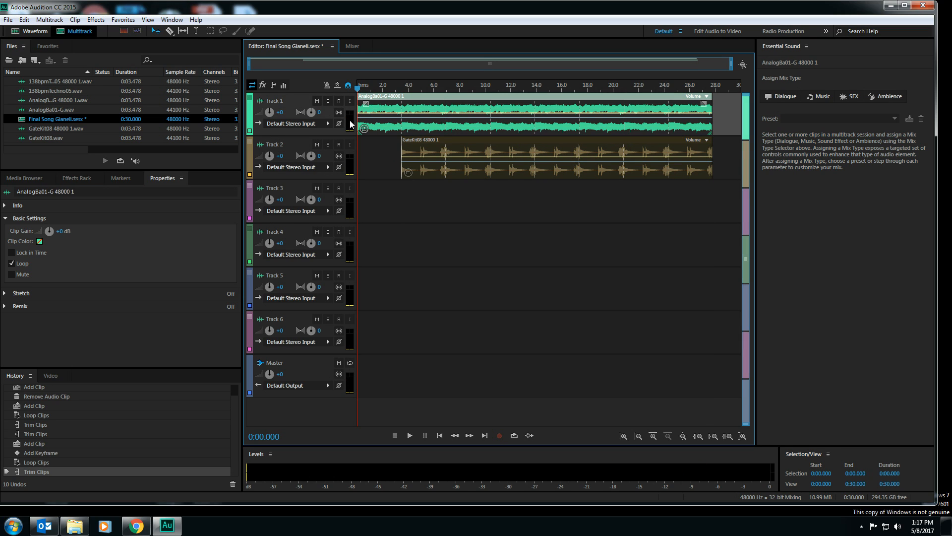
{"action": "left_click", "coordinate": [409, 435]}
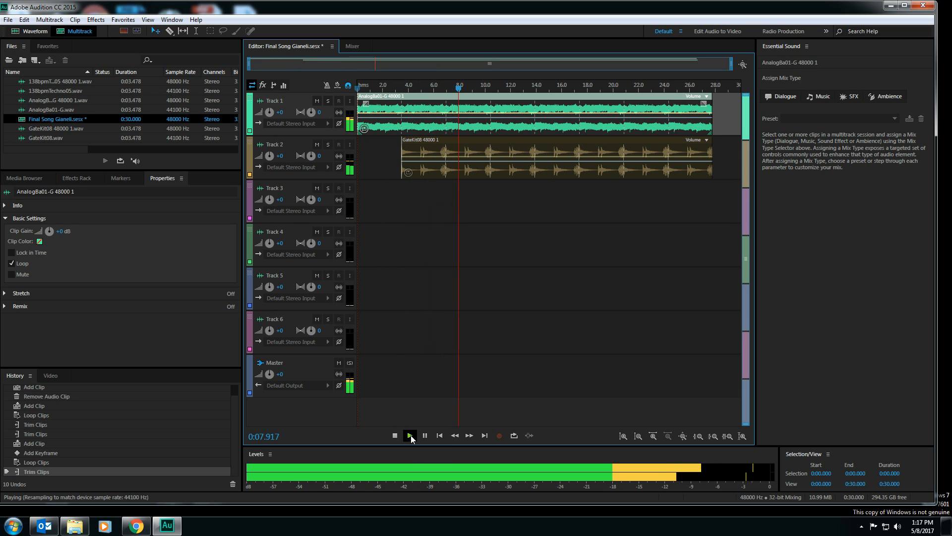
{"action": "left_click", "coordinate": [407, 431]}
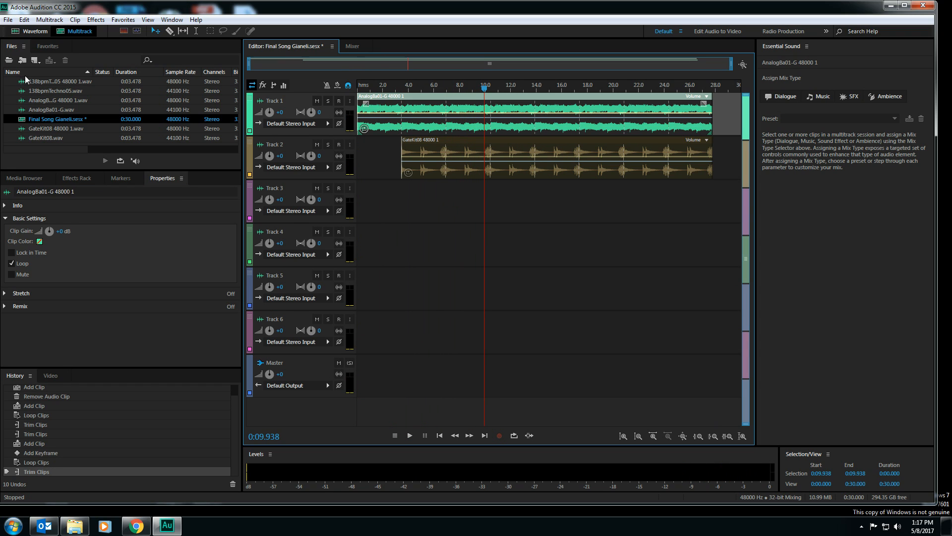
{"action": "scroll", "coordinate": [34, 408], "scroll_direction": "up", "scroll_amount": 1}
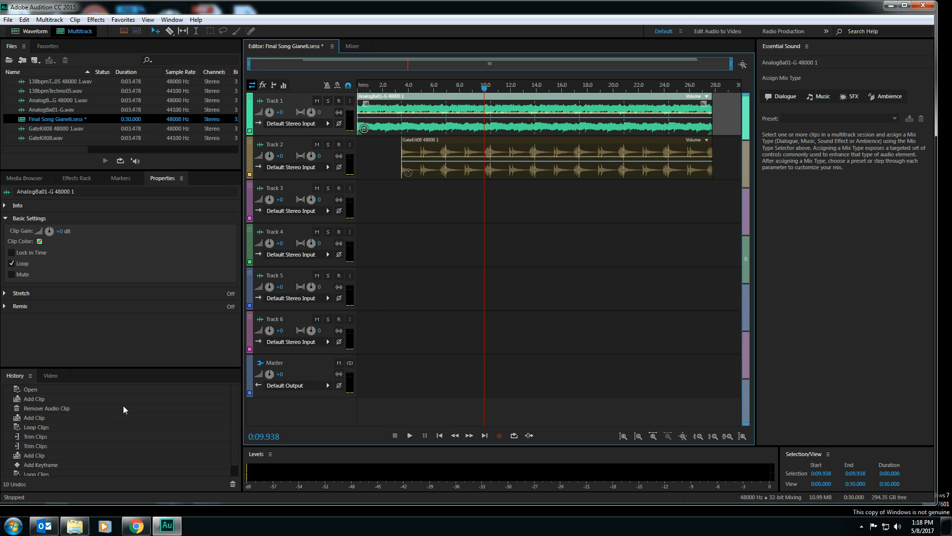
Switch to Chrome, bring up the AudioSauna studio, and play back its 138 BPM synth sequence before stopping it
{"action": "left_click", "coordinate": [135, 525]}
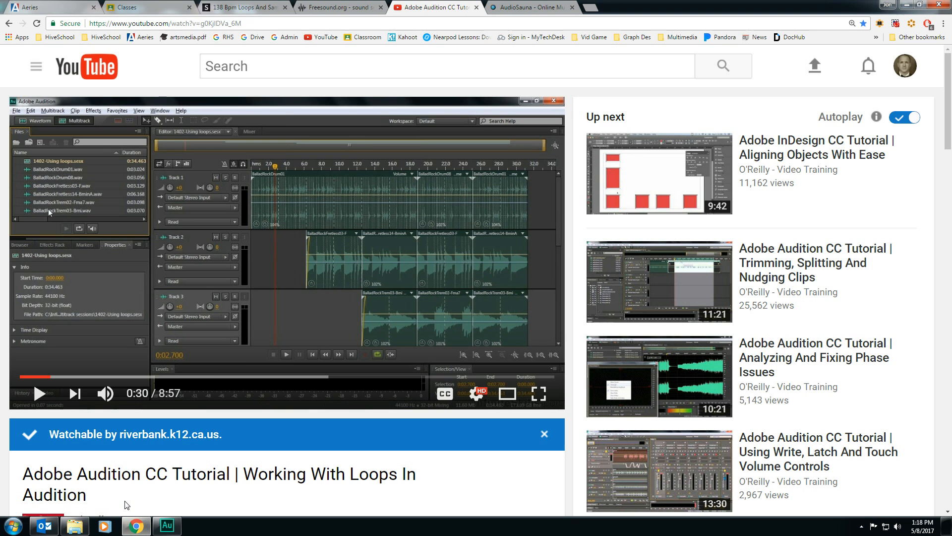
{"action": "left_click", "coordinate": [535, 6]}
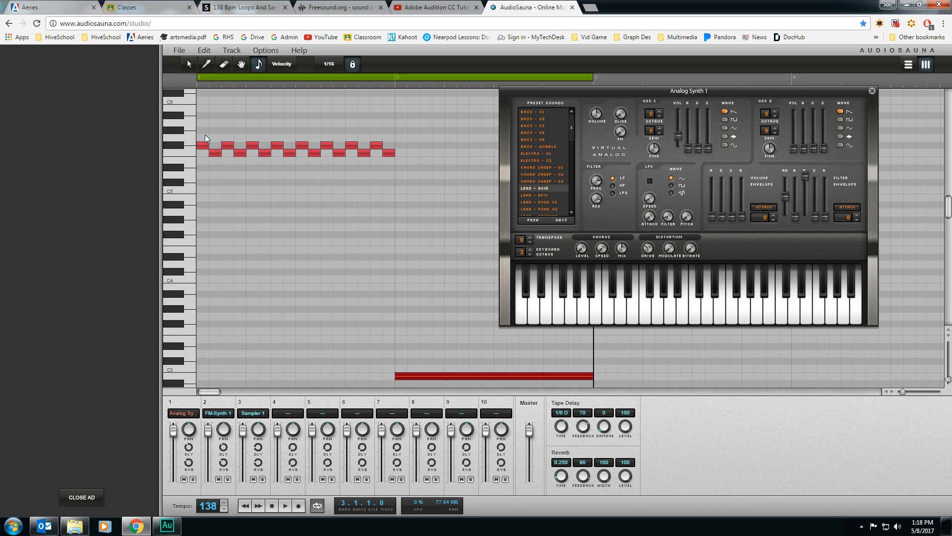
{"action": "left_click", "coordinate": [284, 509]}
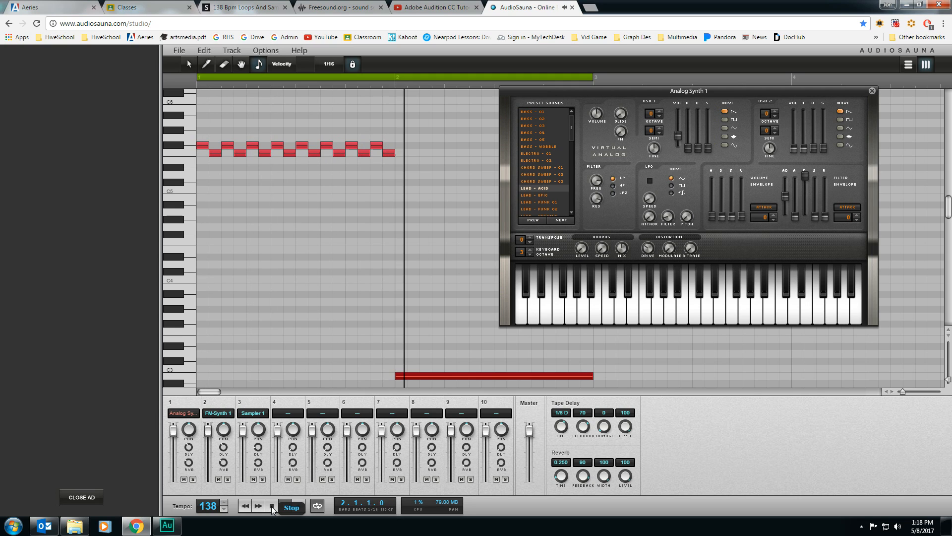
{"action": "left_click", "coordinate": [271, 506]}
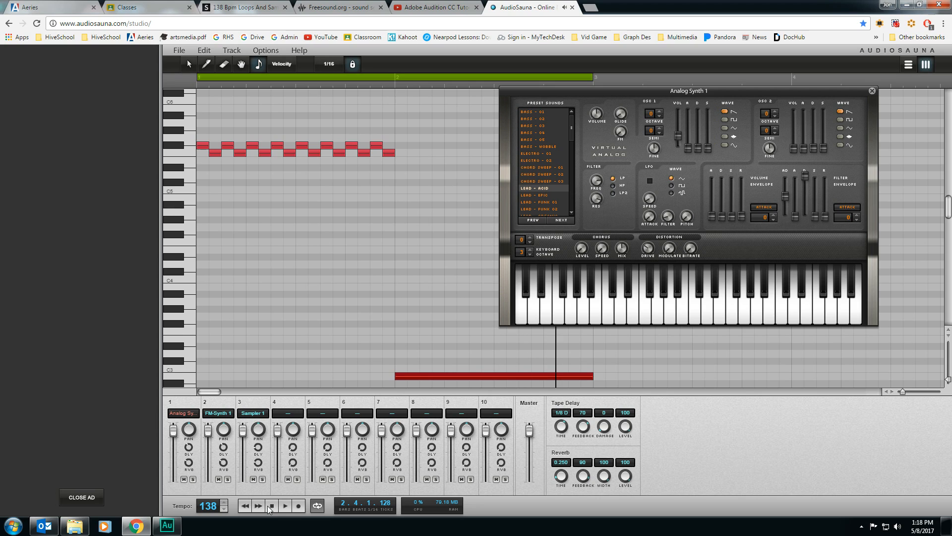